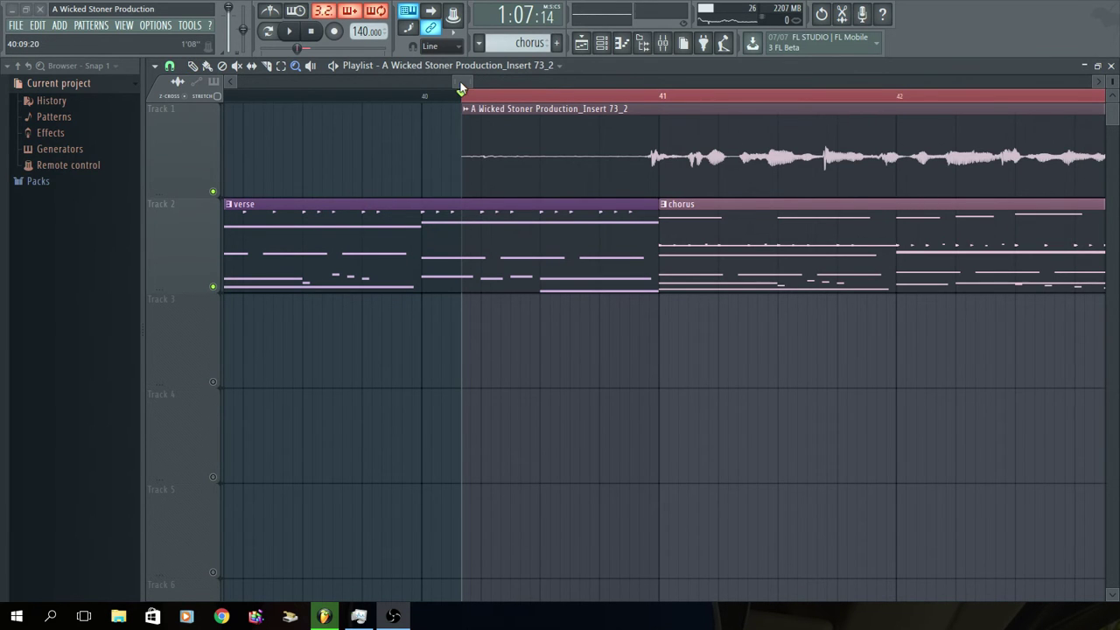
Step: Turn on Normalize in the Track 1 vocal clip's settings so its waveform plays louder
{"action": "scroll", "coordinate": [447, 123], "scroll_direction": "right", "scroll_amount": 3}
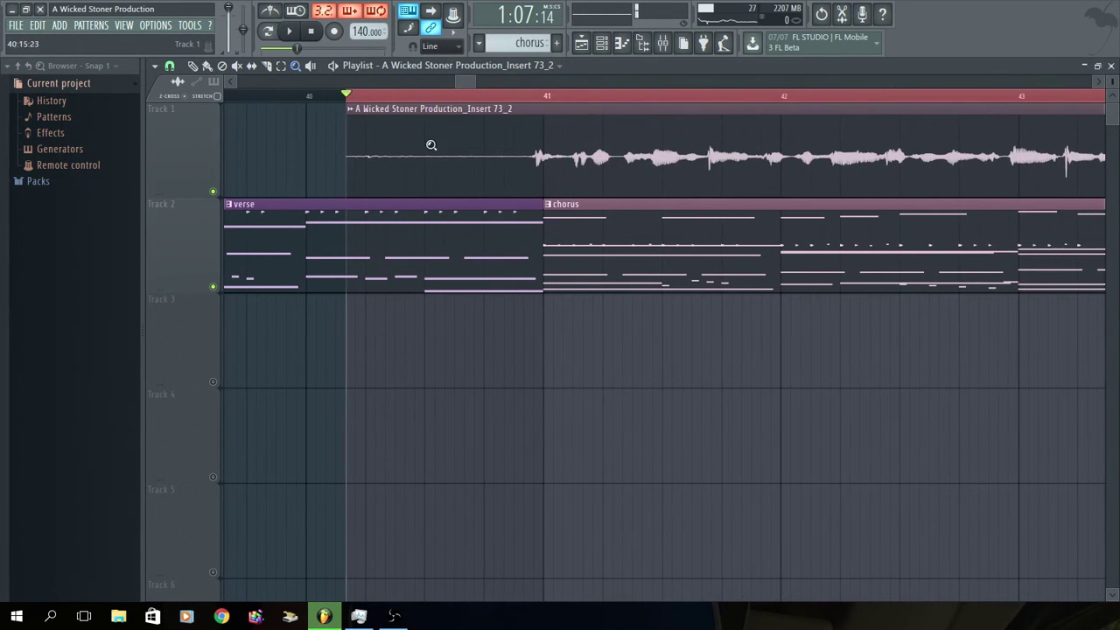
{"action": "left_click", "coordinate": [192, 66]}
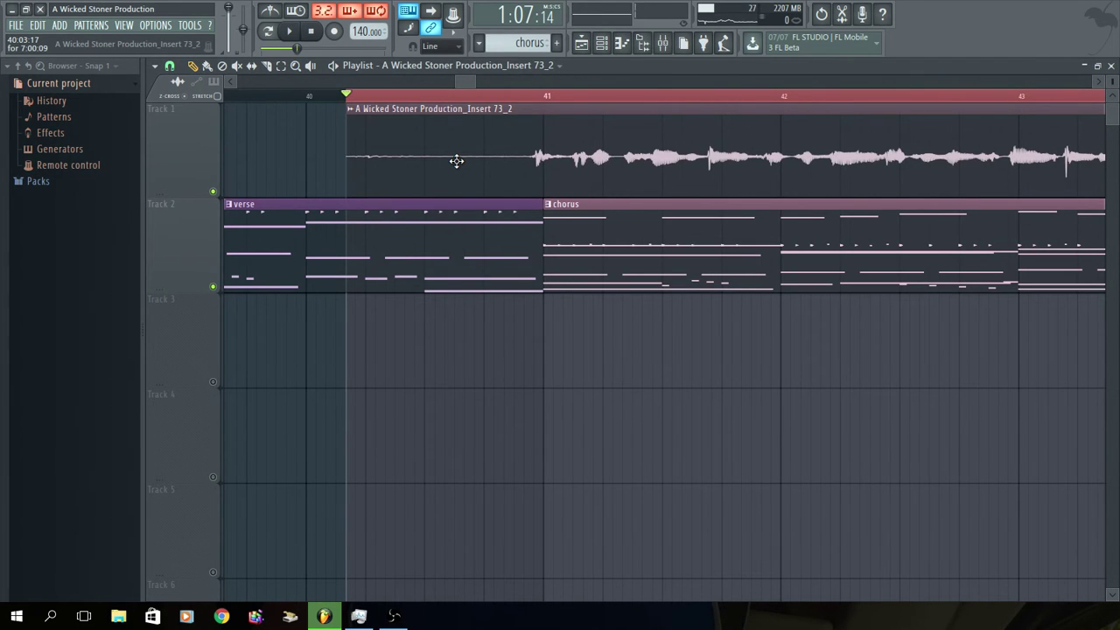
{"action": "double_click", "coordinate": [426, 162]}
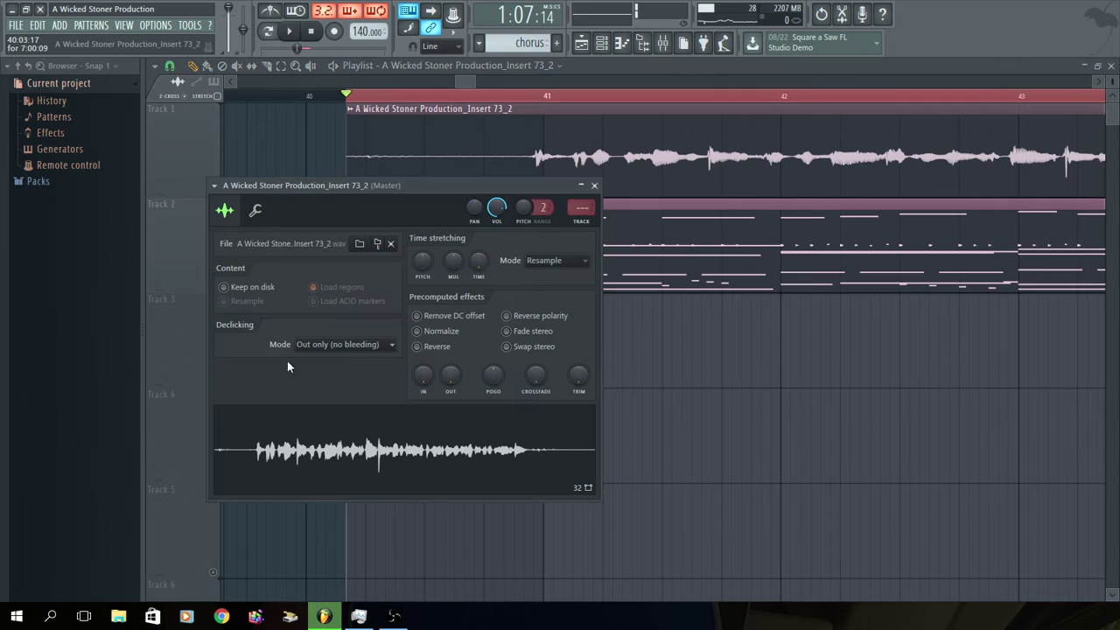
{"action": "left_click", "coordinate": [423, 333]}
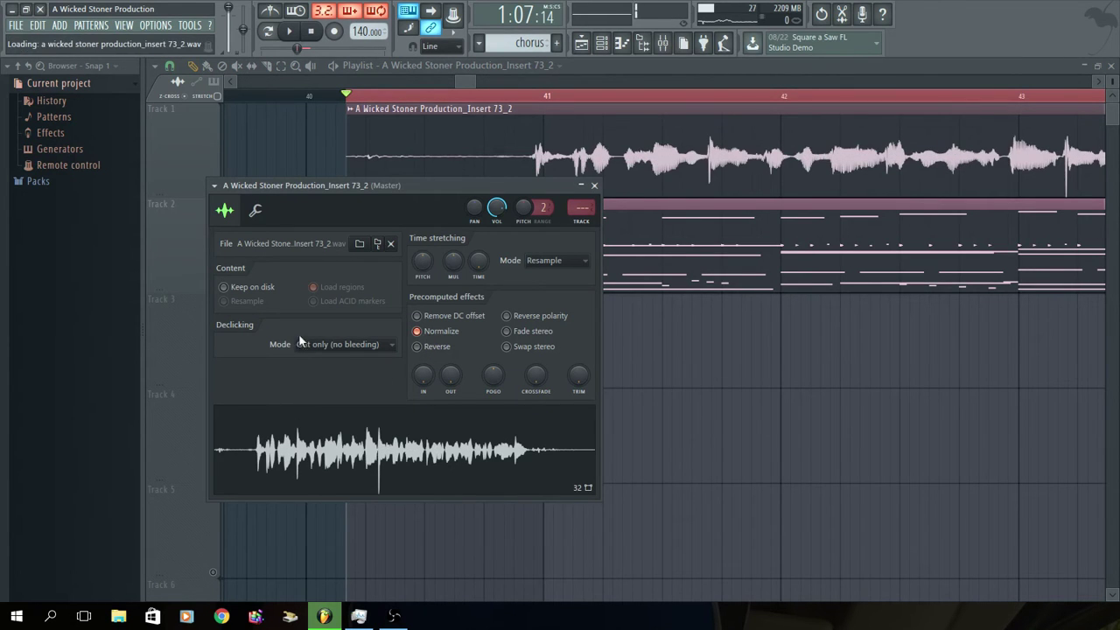
{"action": "key", "text": "Escape"}
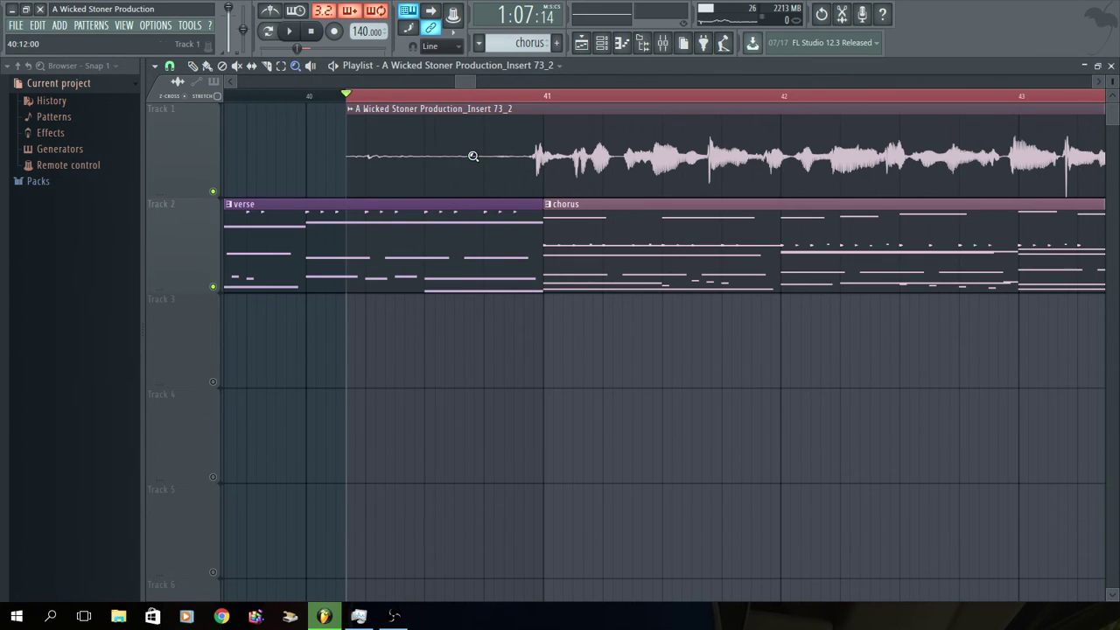
Step: Zoom to the vocal clip's start, mute Track 2's verse pattern, and play the vocal alone
{"action": "left_click_drag", "start_coordinate": [470, 155], "coordinate": [353, 155]}
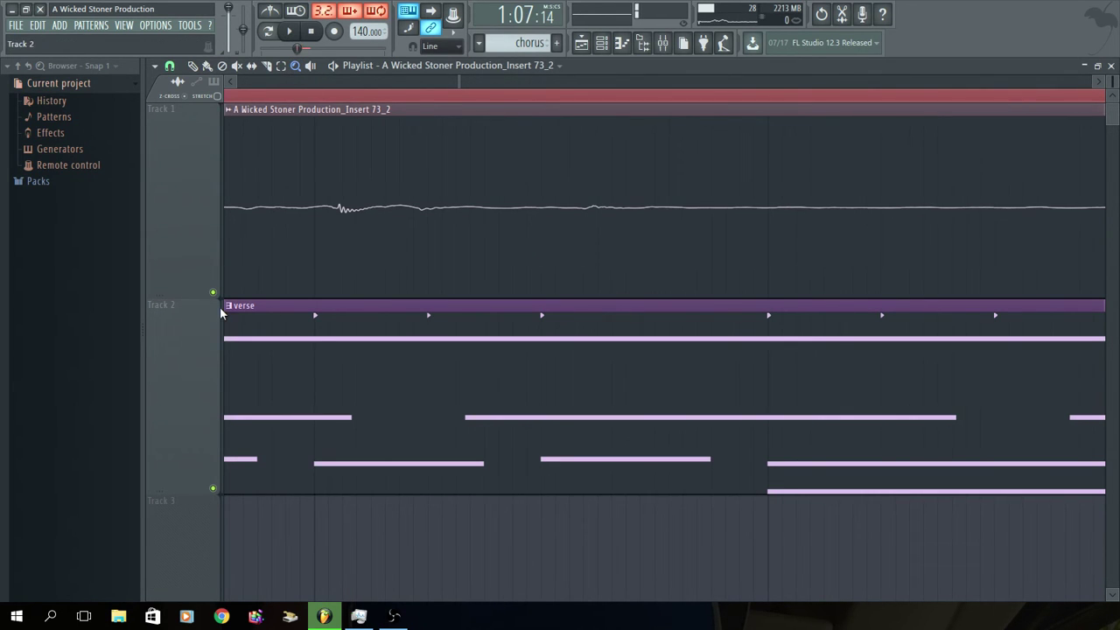
{"action": "left_click", "coordinate": [213, 489]}
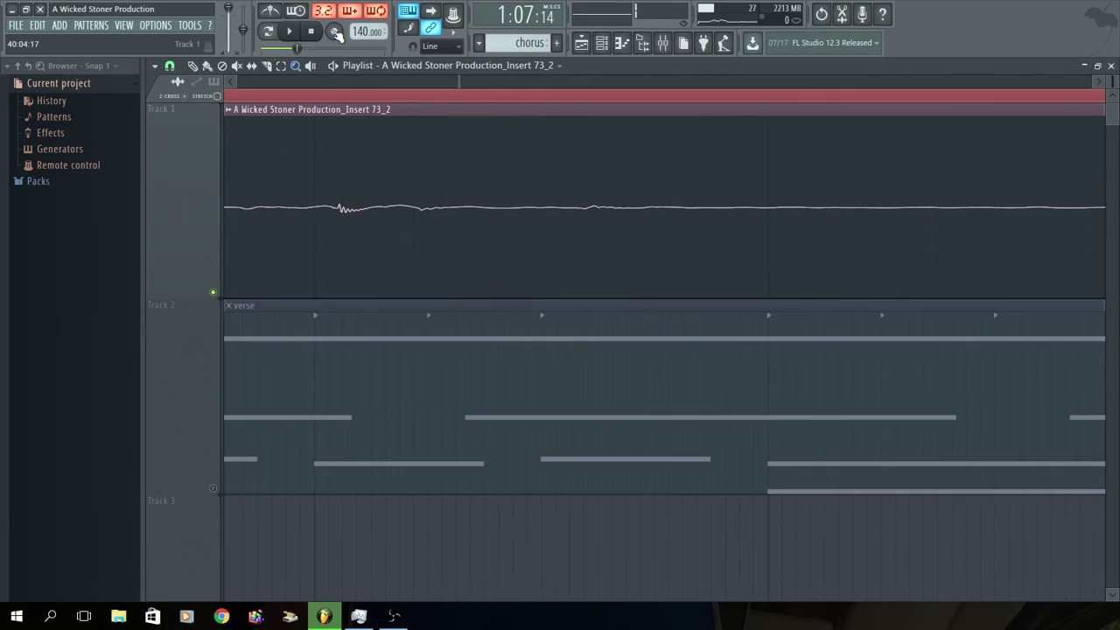
{"action": "left_click", "coordinate": [290, 32]}
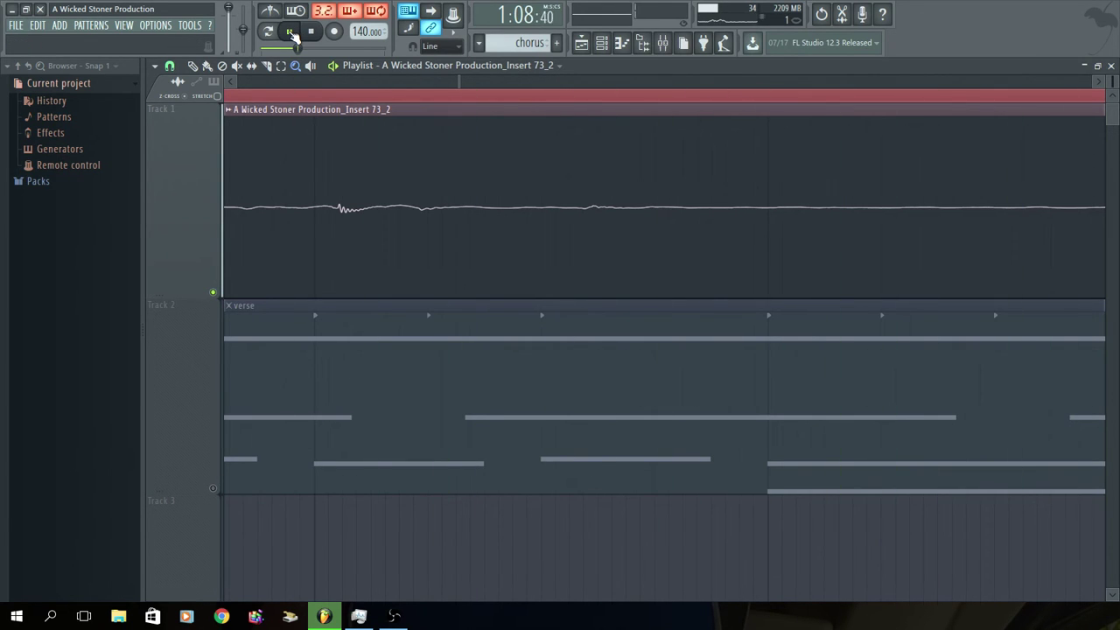
{"action": "left_click", "coordinate": [311, 33]}
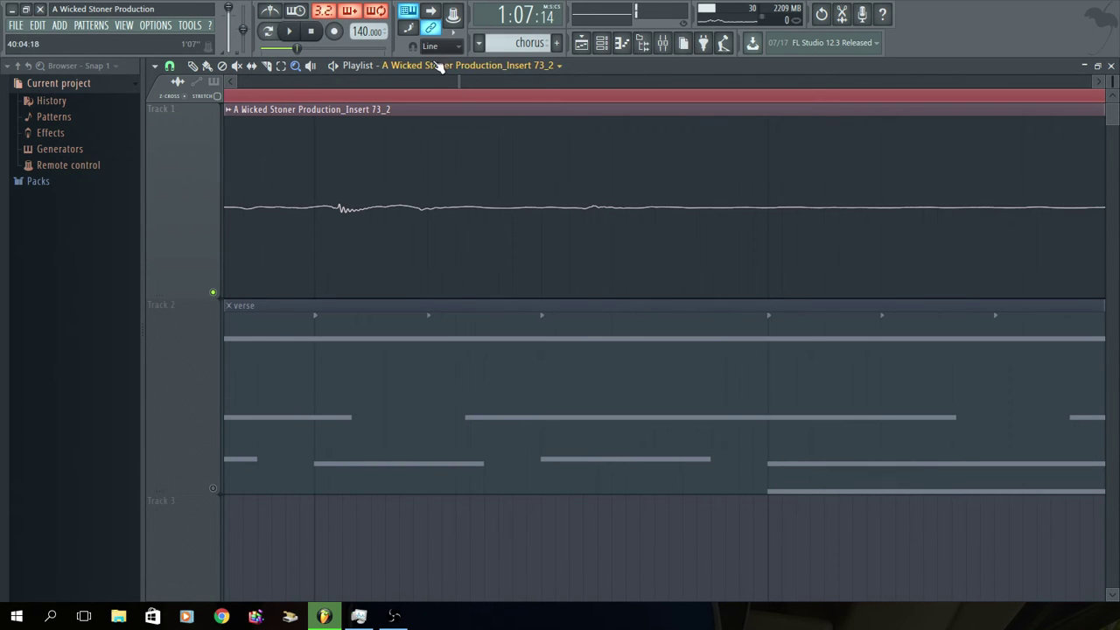
Step: Recheck the vocal clip's settings and bring the clip's start into view
{"action": "left_click", "coordinate": [295, 66]}
{"action": "left_click", "coordinate": [194, 67]}
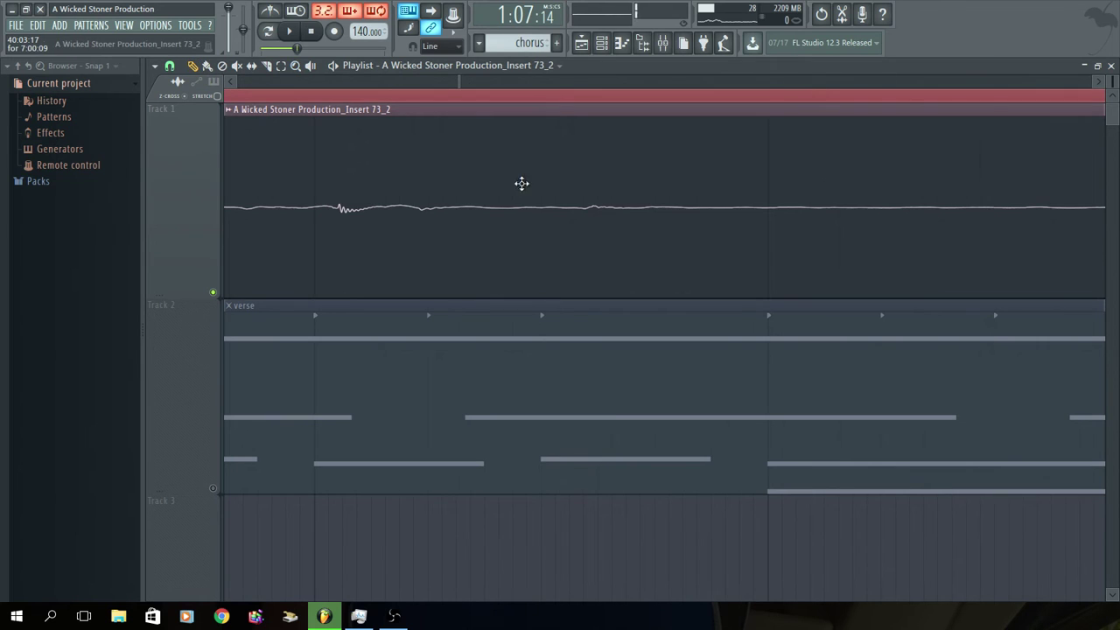
{"action": "double_click", "coordinate": [422, 210]}
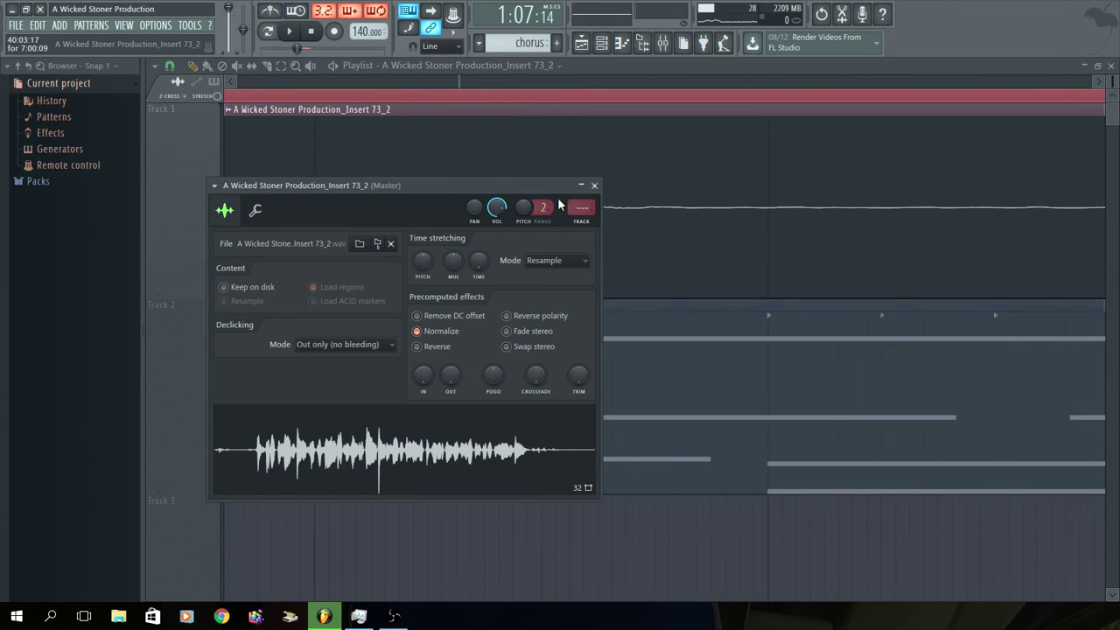
{"action": "left_click", "coordinate": [594, 185]}
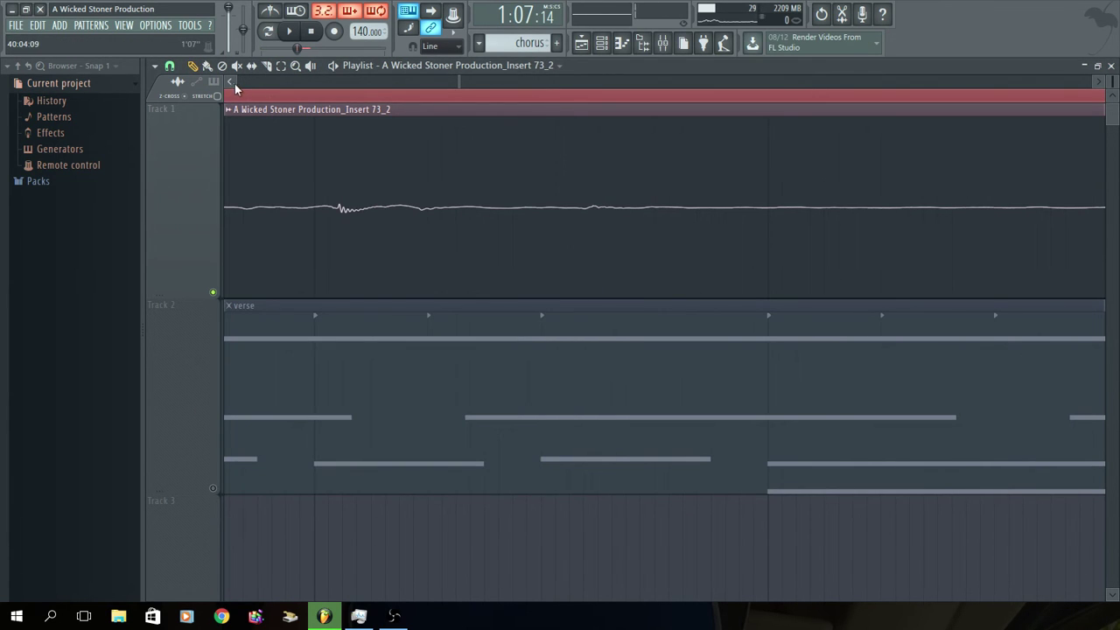
{"action": "left_click", "coordinate": [232, 81]}
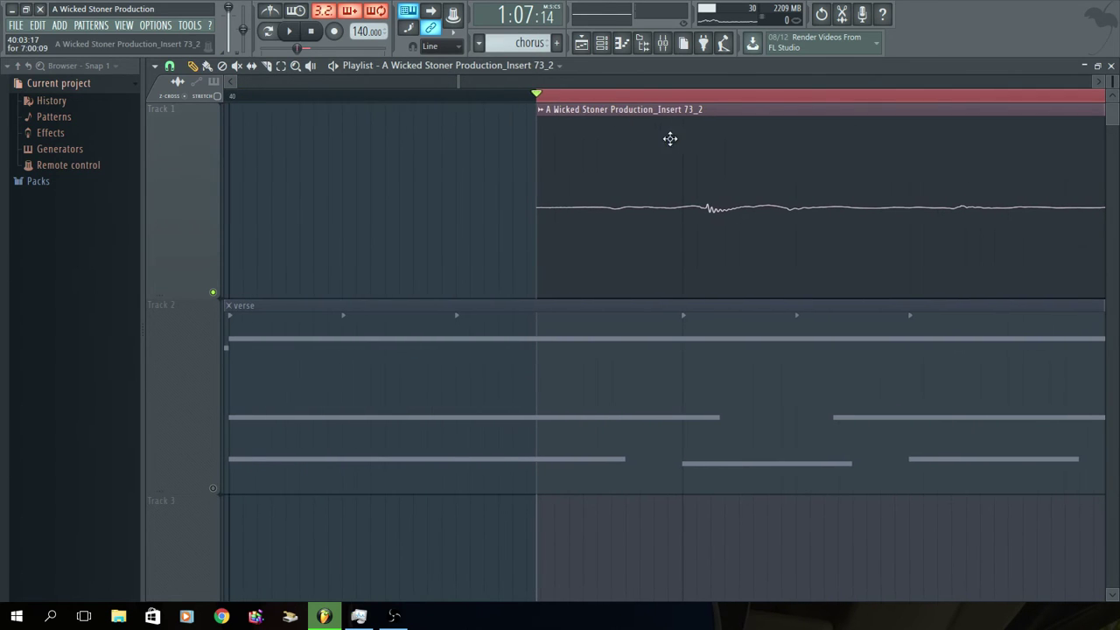
Step: Open the vocal in Edison, select the noise-only intro, and open Clean up (denoise)
{"action": "left_click", "coordinate": [541, 112]}
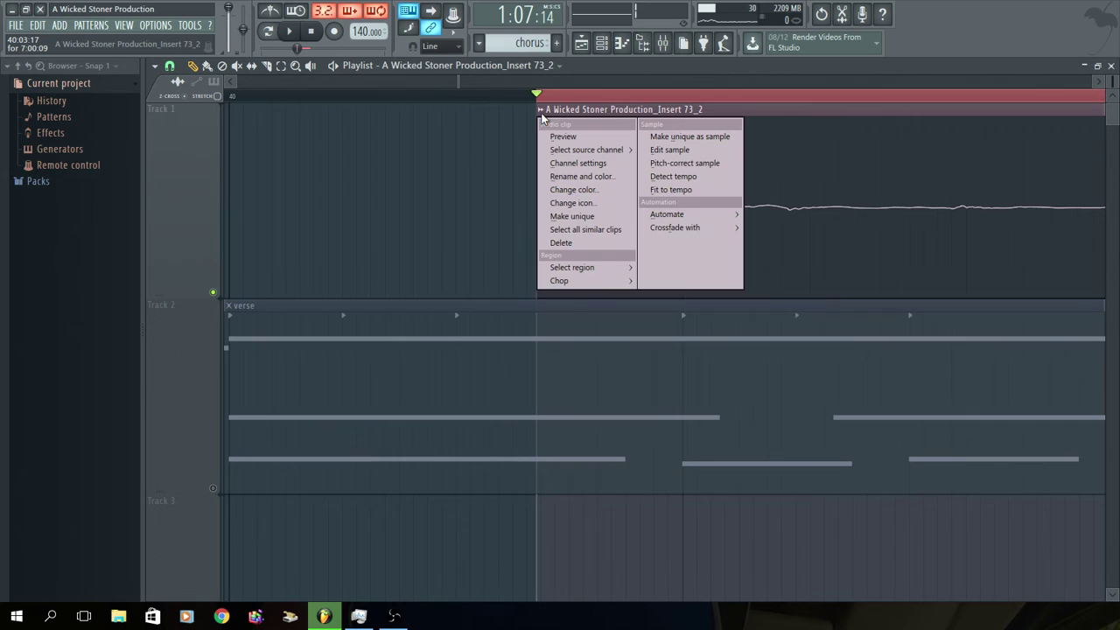
{"action": "left_click", "coordinate": [691, 151]}
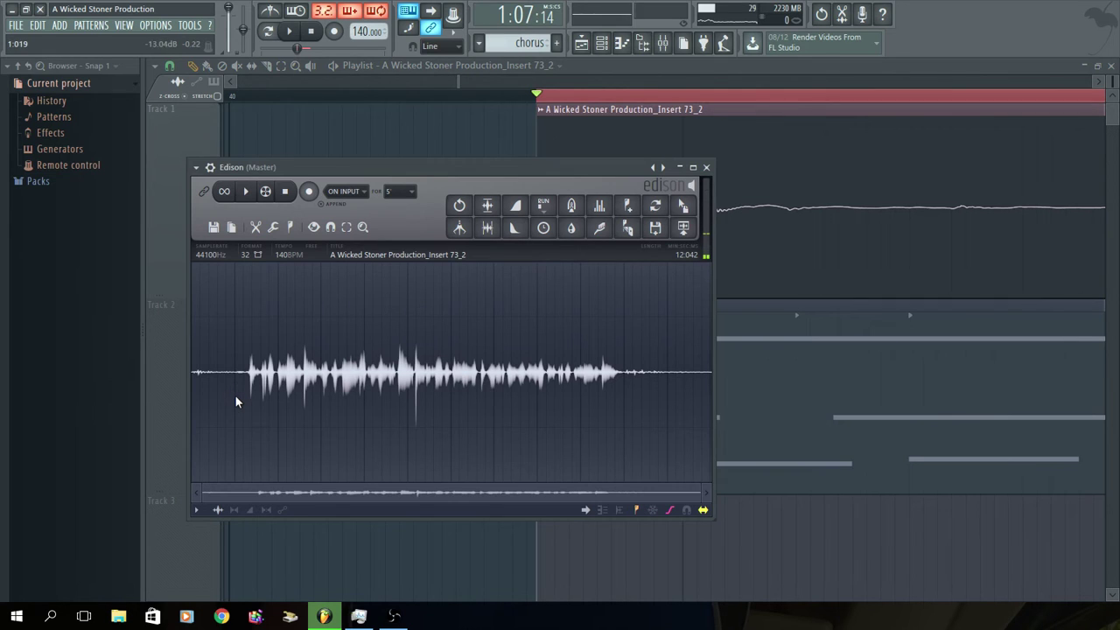
{"action": "left_click_drag", "start_coordinate": [235, 396], "coordinate": [211, 396]}
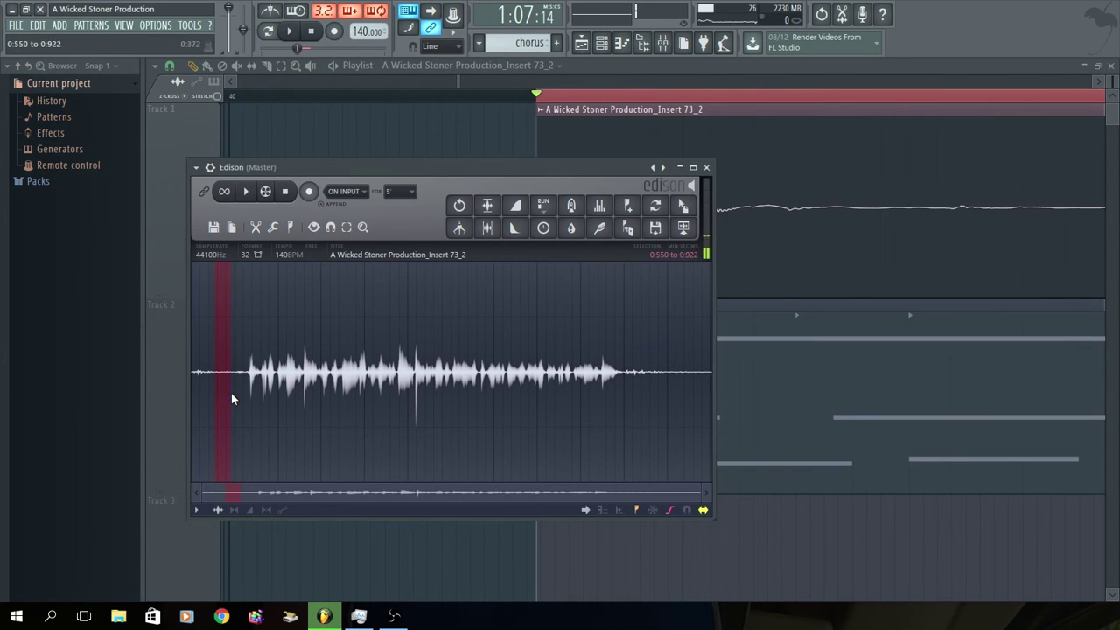
{"action": "left_click_drag", "start_coordinate": [236, 393], "coordinate": [217, 403]}
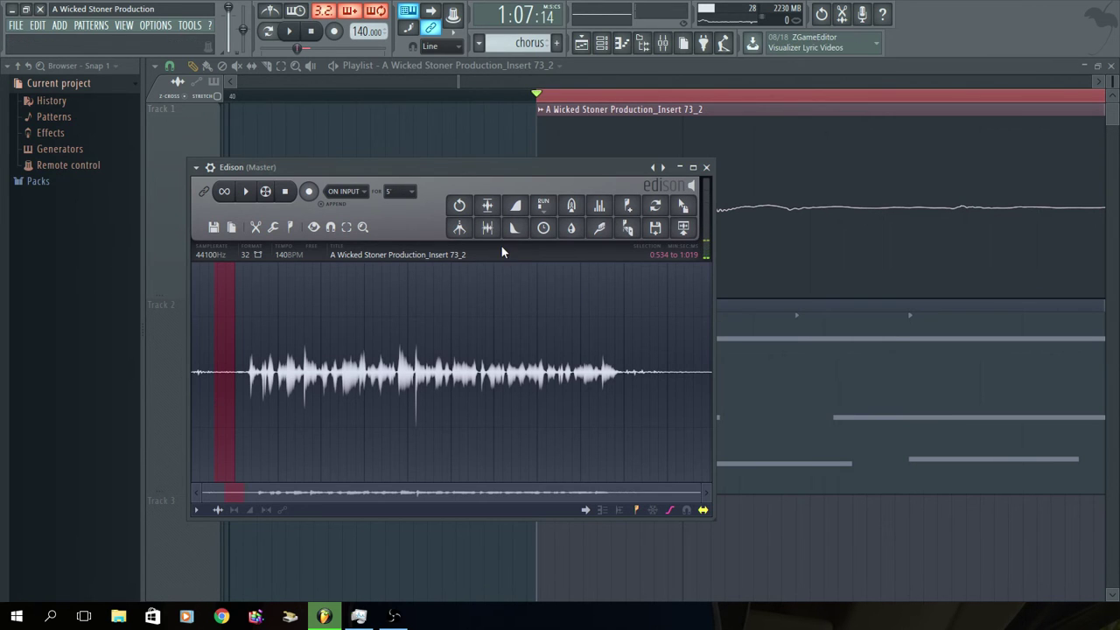
{"action": "left_click", "coordinate": [602, 229]}
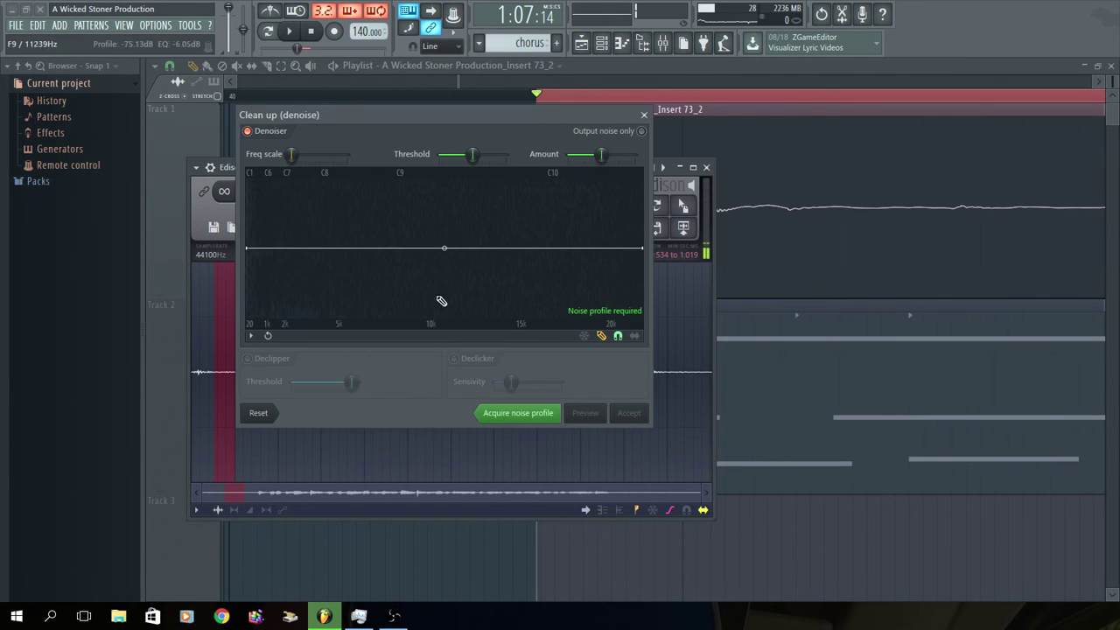
Step: Acquire a noise profile from the intro, then denoise the entire vocal recording
{"action": "left_click", "coordinate": [529, 421]}
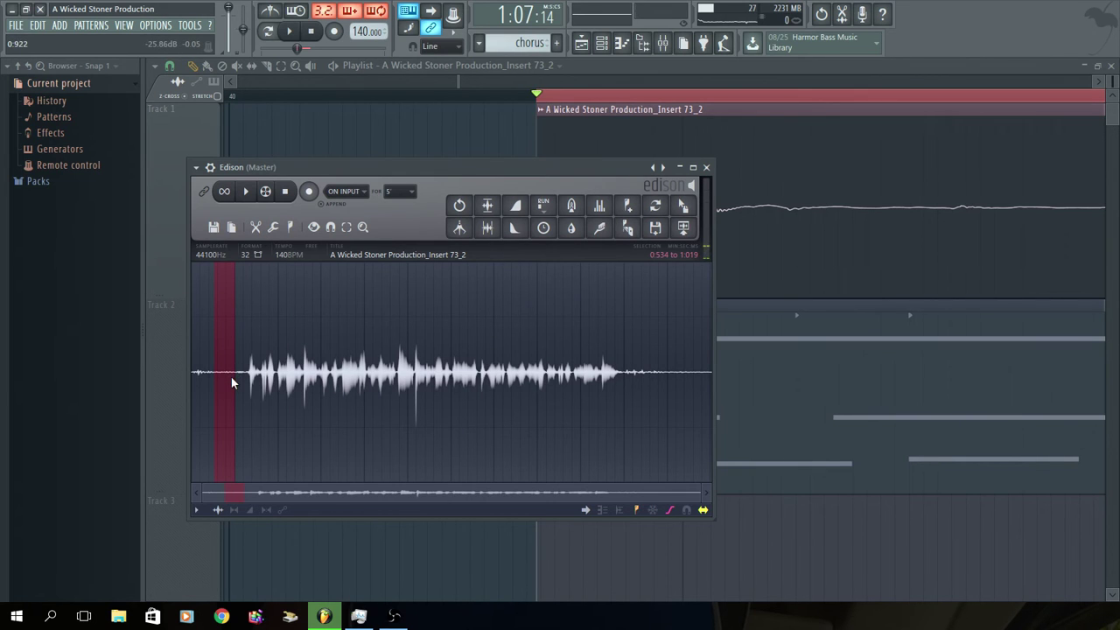
{"action": "left_click_drag", "start_coordinate": [231, 385], "coordinate": [668, 429]}
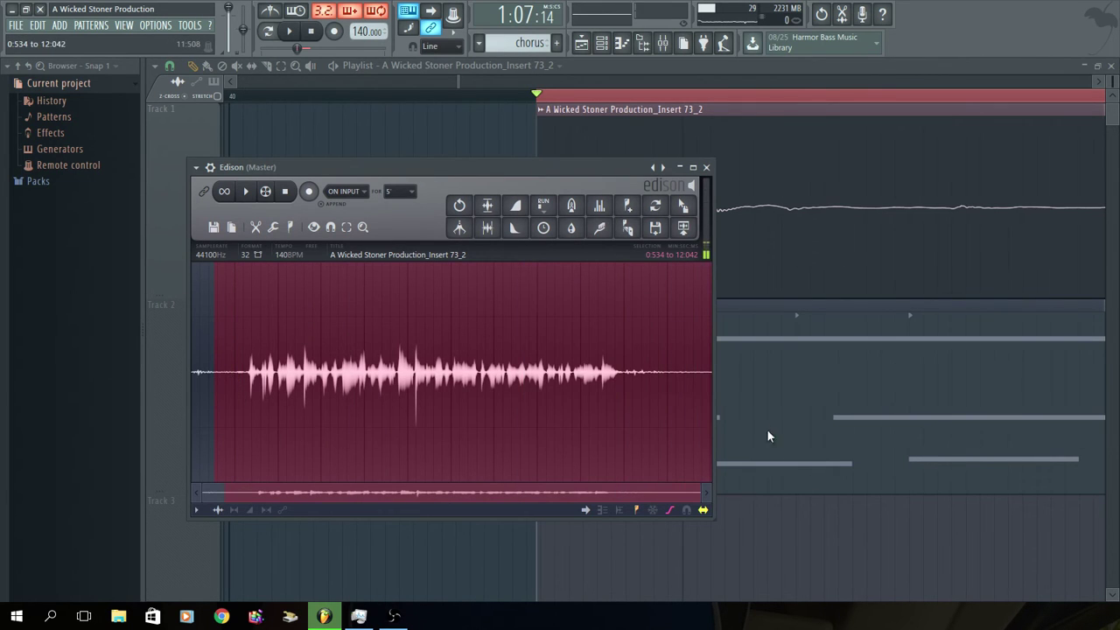
{"action": "left_click_drag", "start_coordinate": [215, 397], "coordinate": [134, 398]}
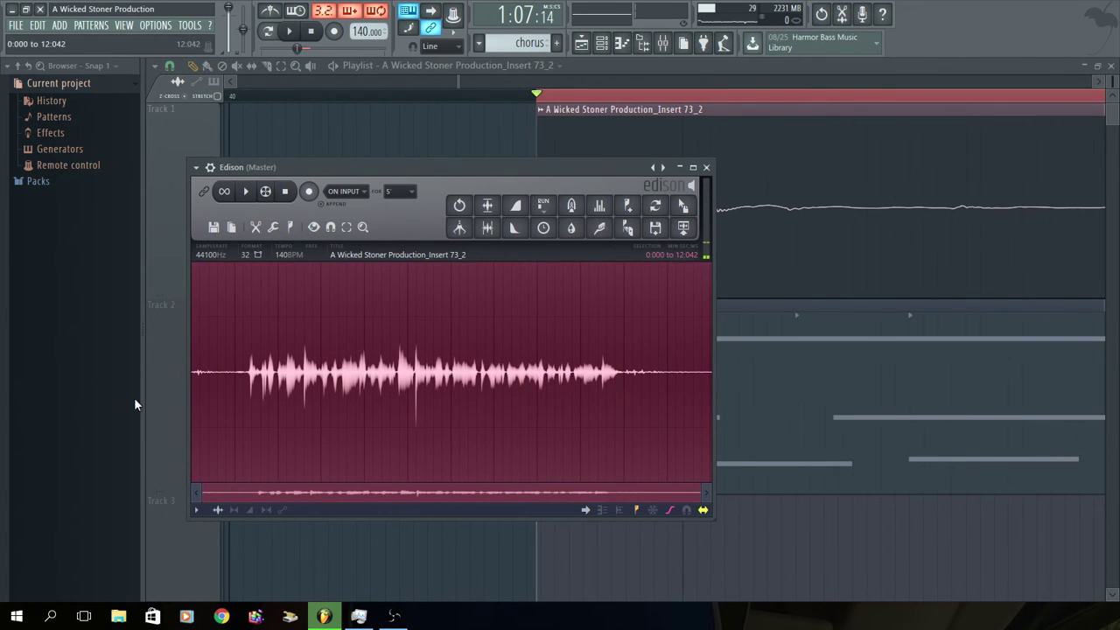
{"action": "left_click", "coordinate": [600, 228]}
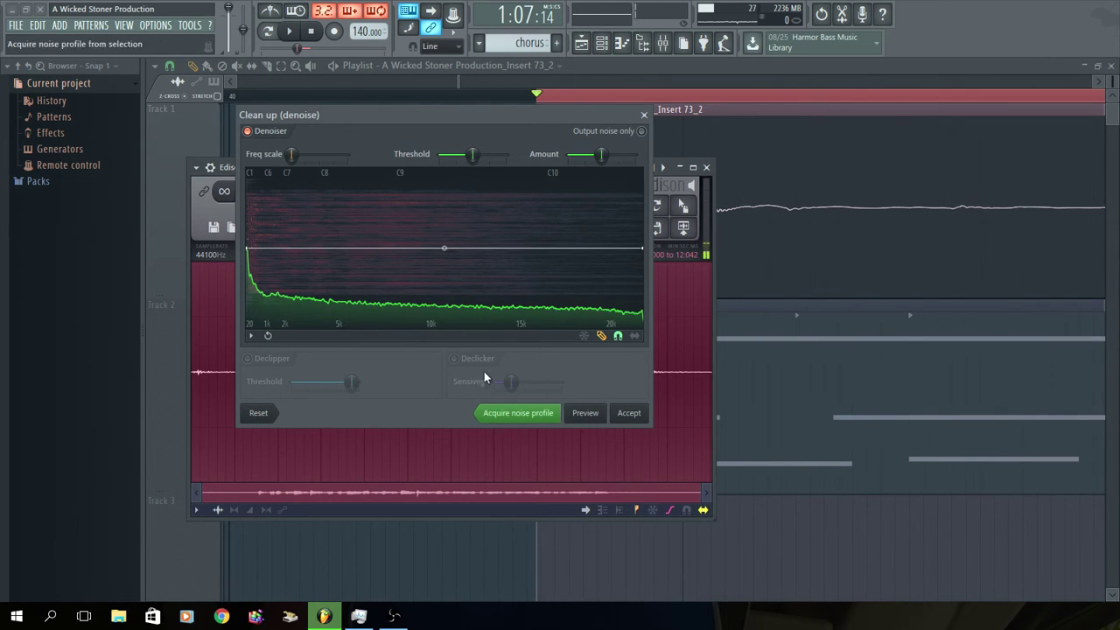
{"action": "left_click", "coordinate": [630, 414]}
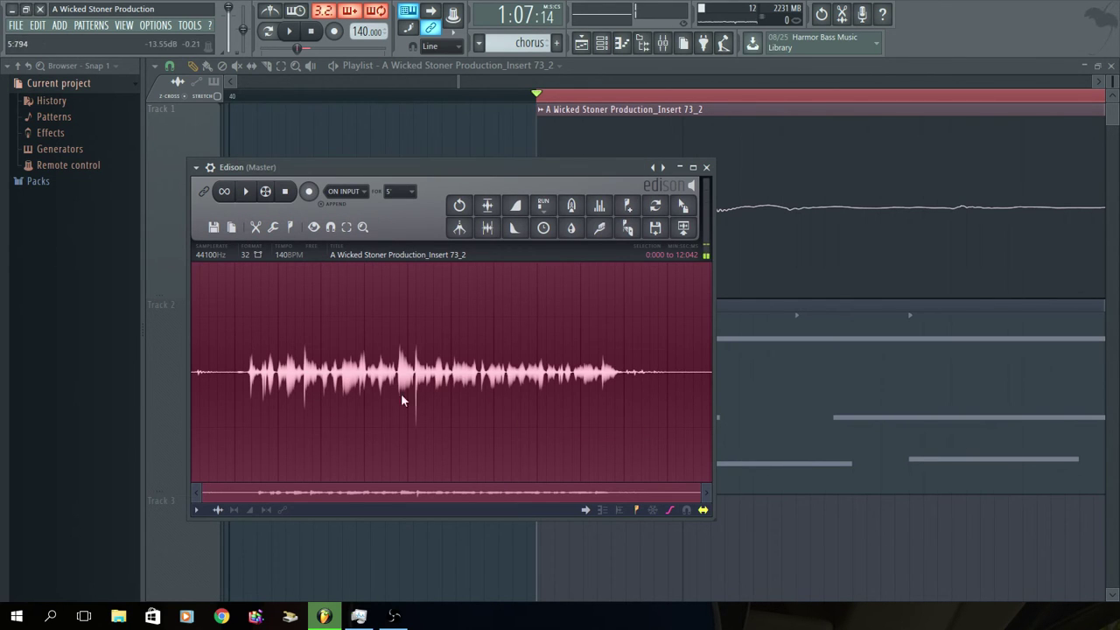
Step: Reselect the quiet noise-only opening stretch and check it in the denoiser
{"action": "left_click", "coordinate": [221, 397]}
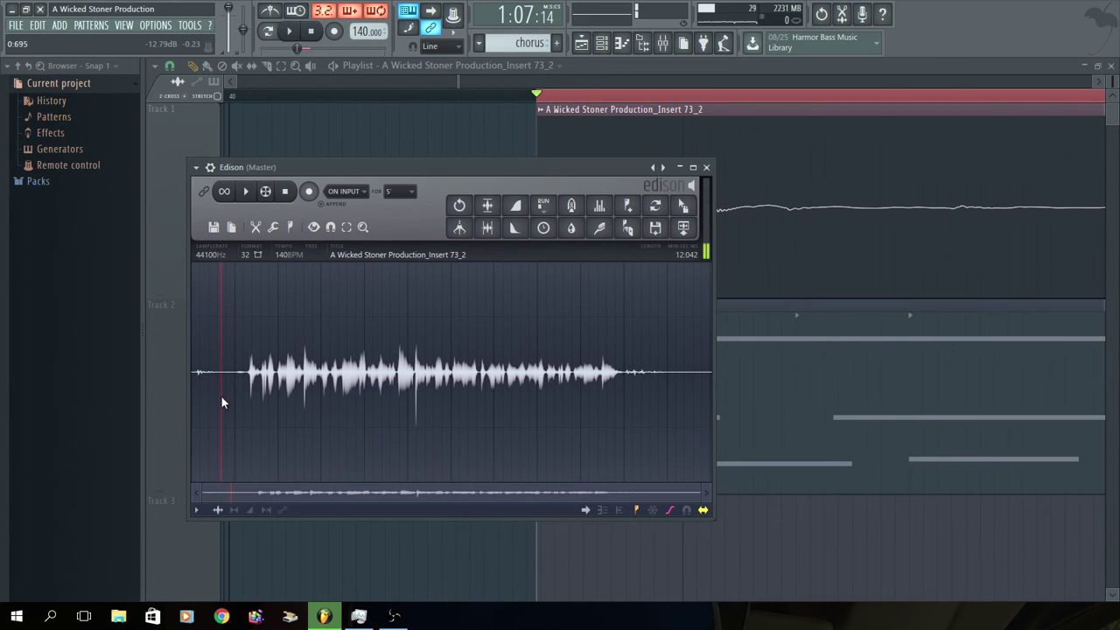
{"action": "left_click_drag", "start_coordinate": [231, 393], "coordinate": [214, 395]}
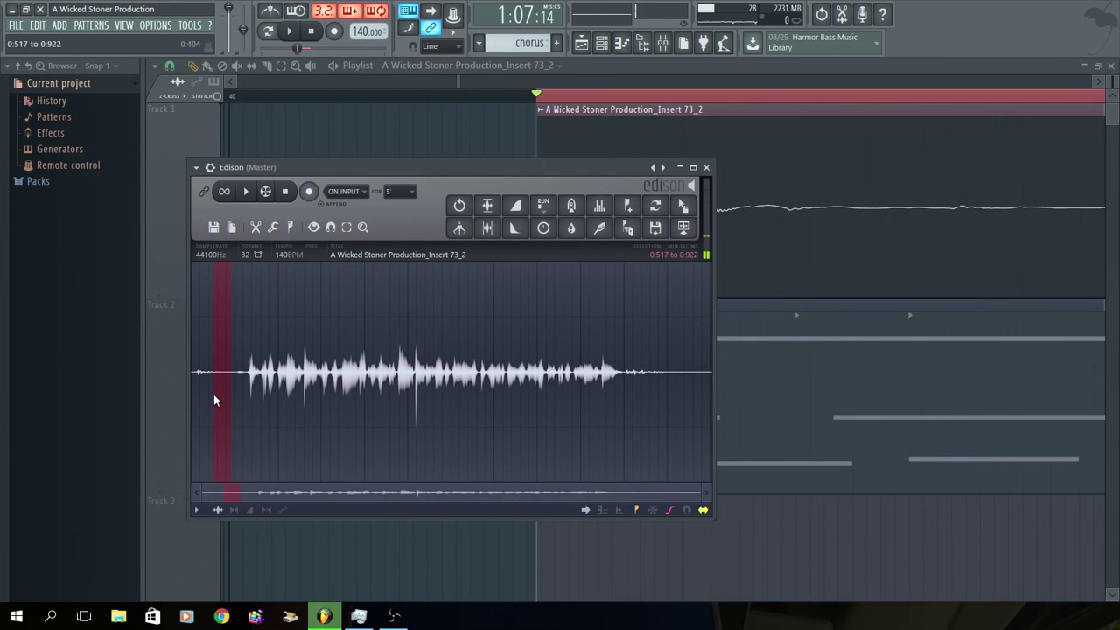
{"action": "left_click", "coordinate": [598, 230]}
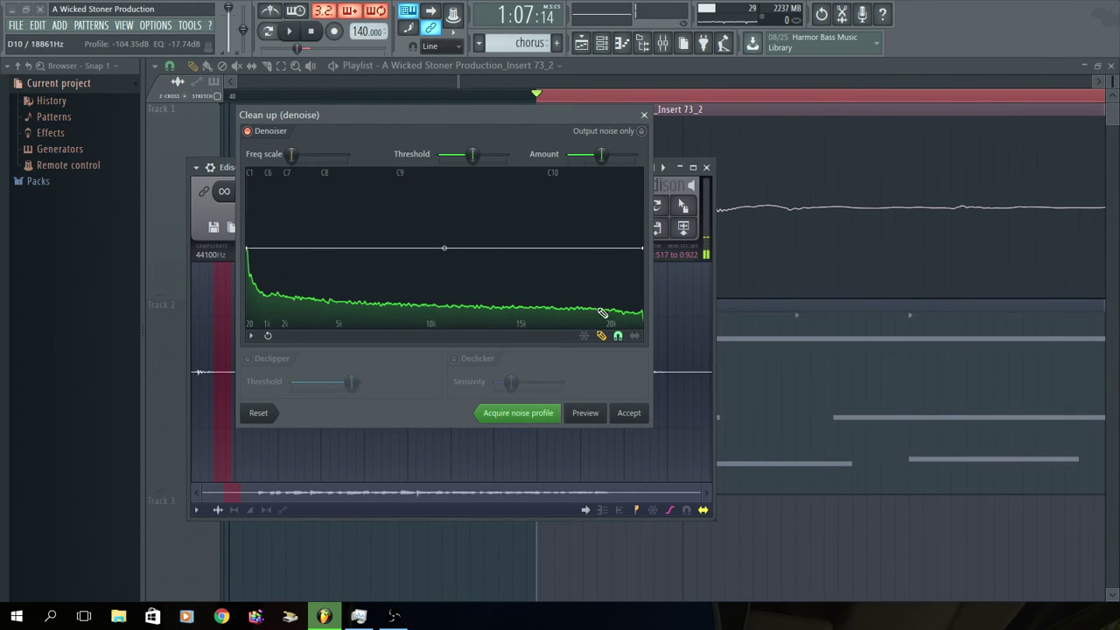
{"action": "left_click", "coordinate": [631, 415]}
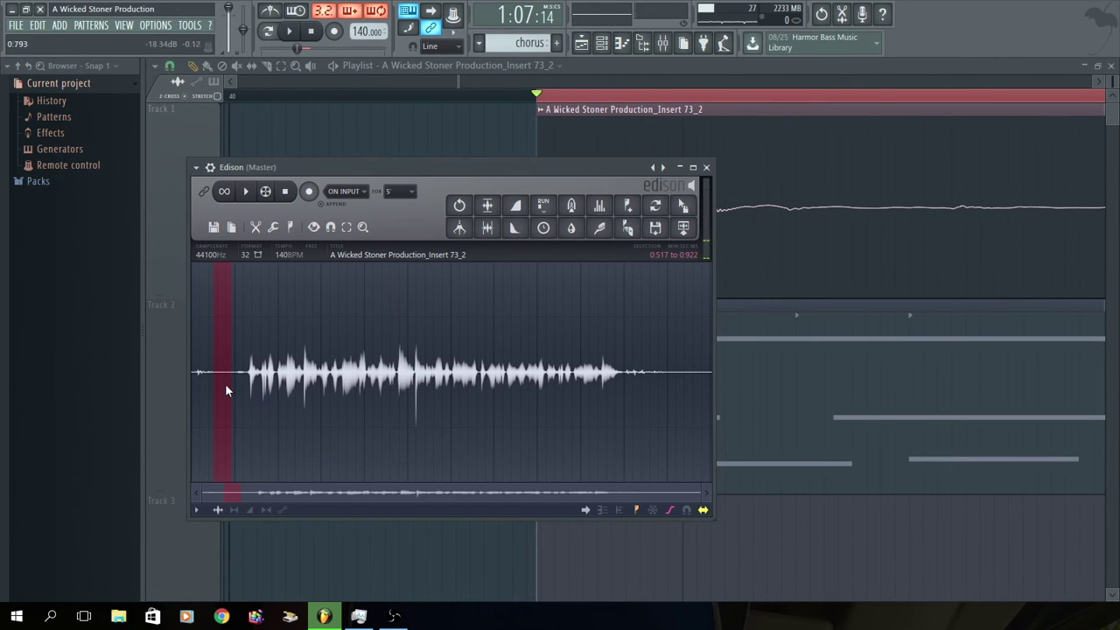
Step: Acquire a fresh noise profile and apply denoising to the whole vocal via Ctrl+A
{"action": "left_click", "coordinate": [604, 233]}
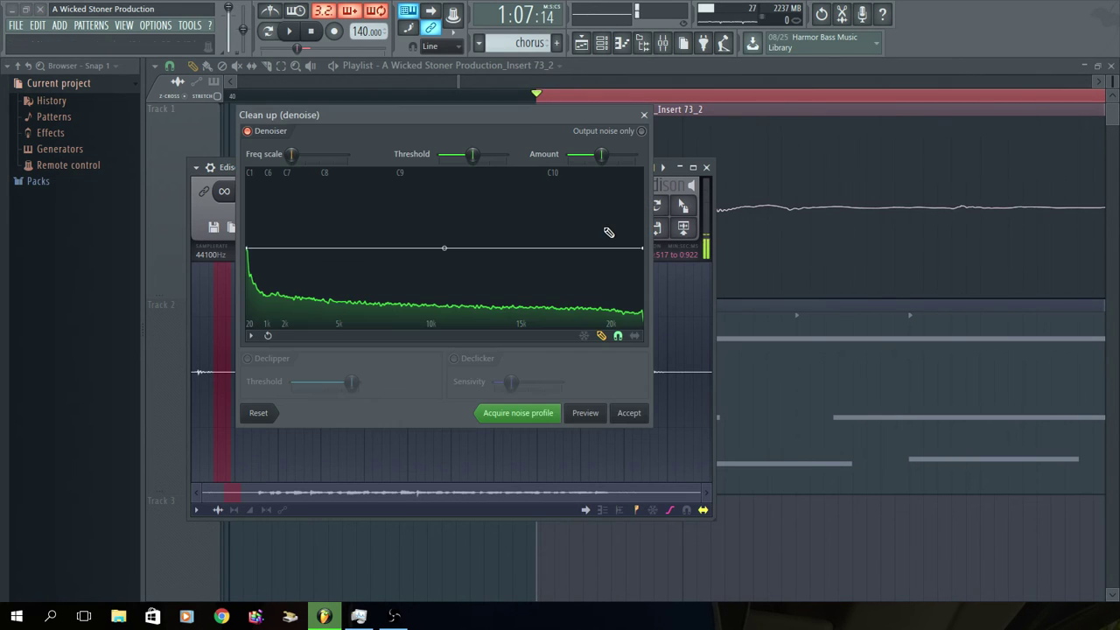
{"action": "left_click", "coordinate": [535, 417]}
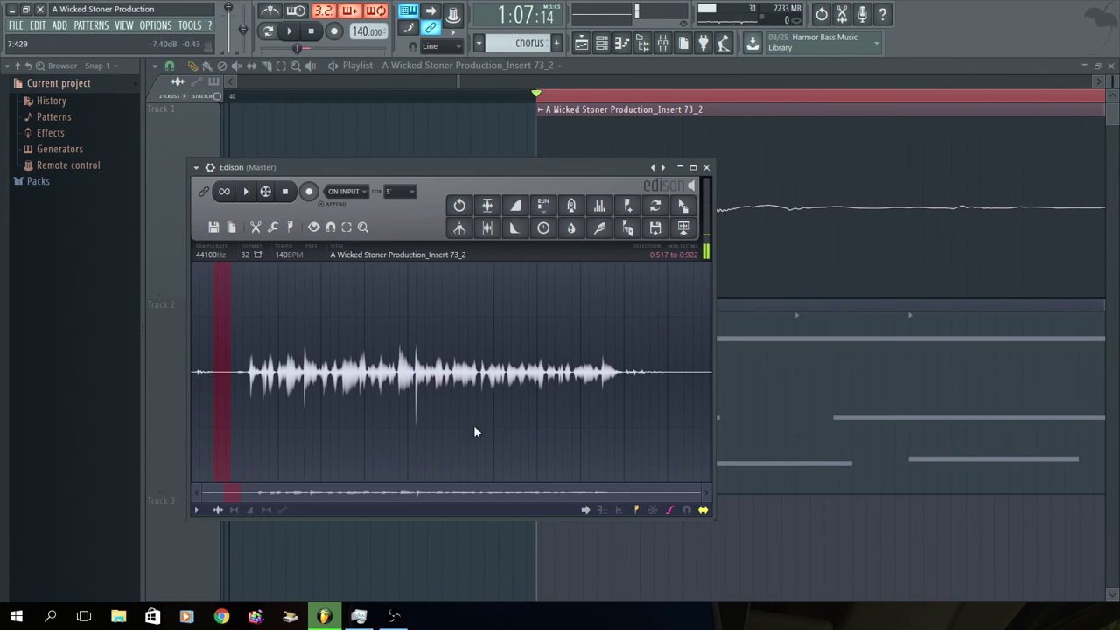
{"action": "key", "text": "ctrl+a"}
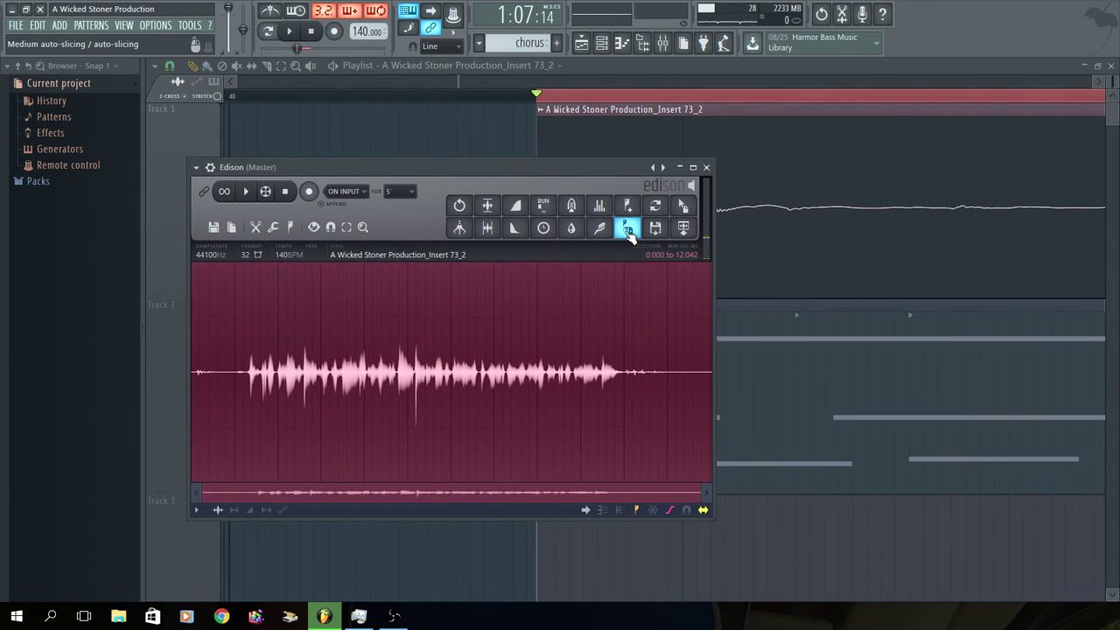
{"action": "left_click", "coordinate": [602, 229]}
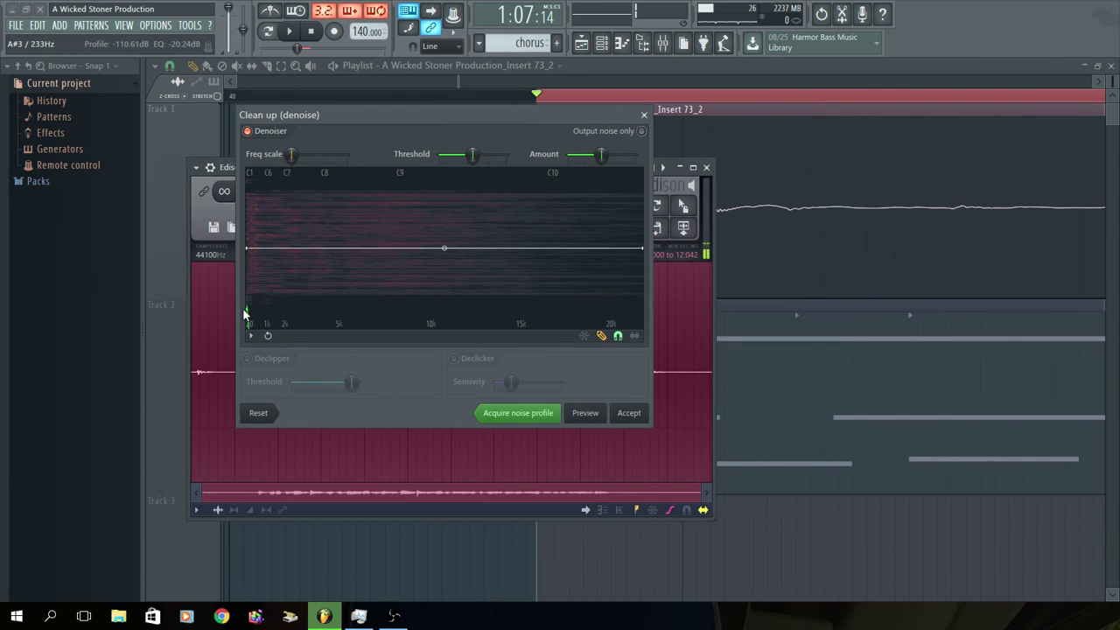
{"action": "left_click", "coordinate": [632, 412]}
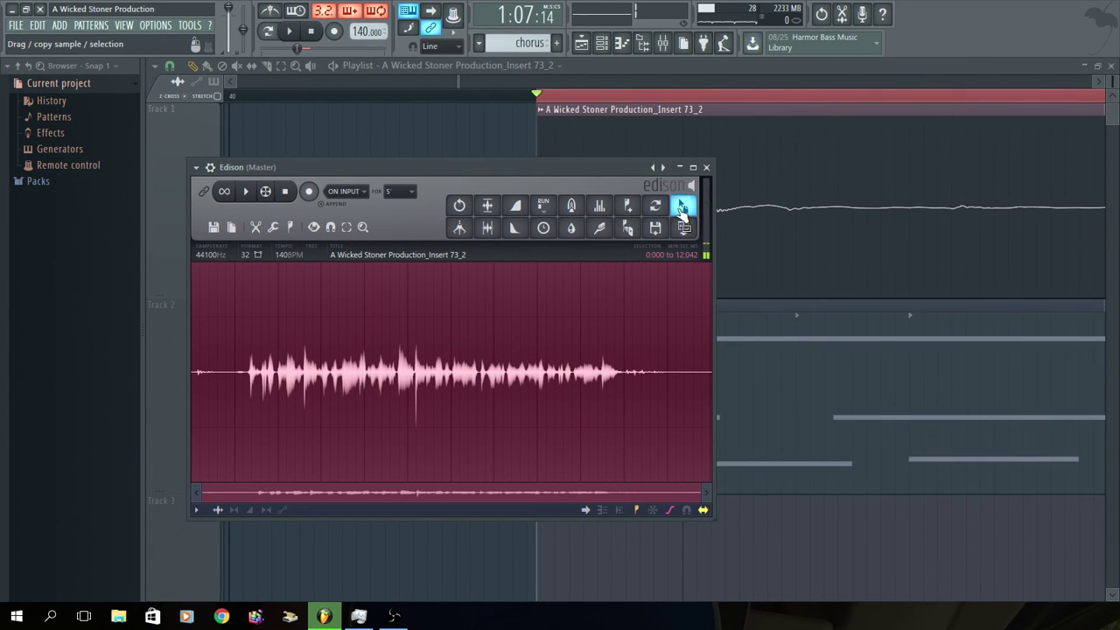
Step: Drop the cleaned vocal onto Track 3 and, with snap set to Events, align it with Track 1's vocal
{"action": "left_click_drag", "start_coordinate": [683, 210], "coordinate": [703, 224]}
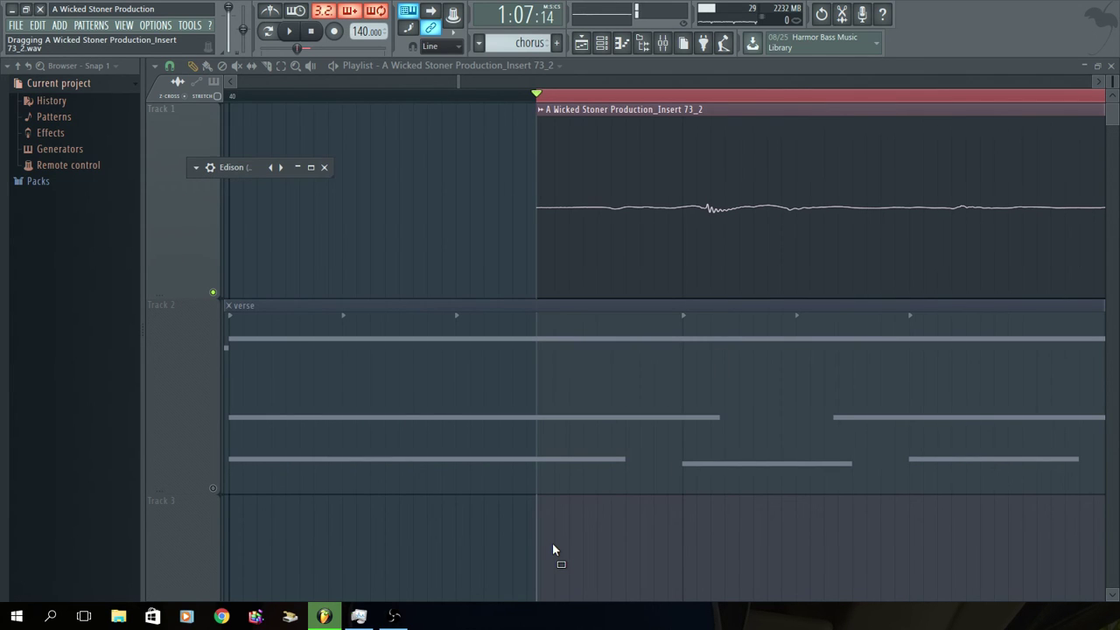
{"action": "left_click_drag", "start_coordinate": [554, 544], "coordinate": [553, 543]}
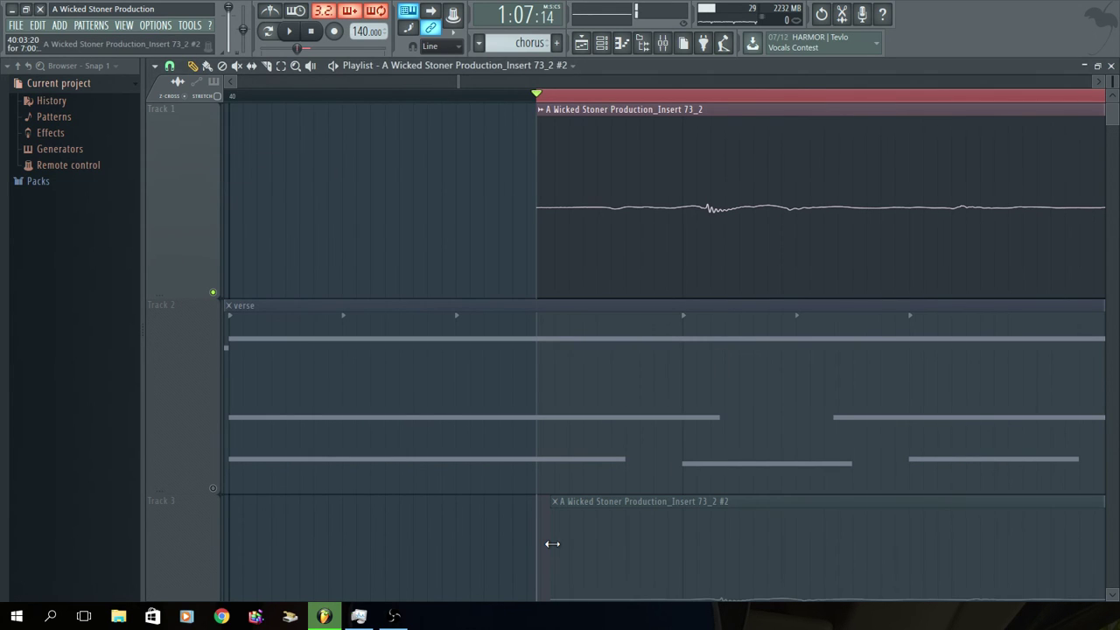
{"action": "left_click", "coordinate": [170, 65]}
{"action": "left_click", "coordinate": [185, 298]}
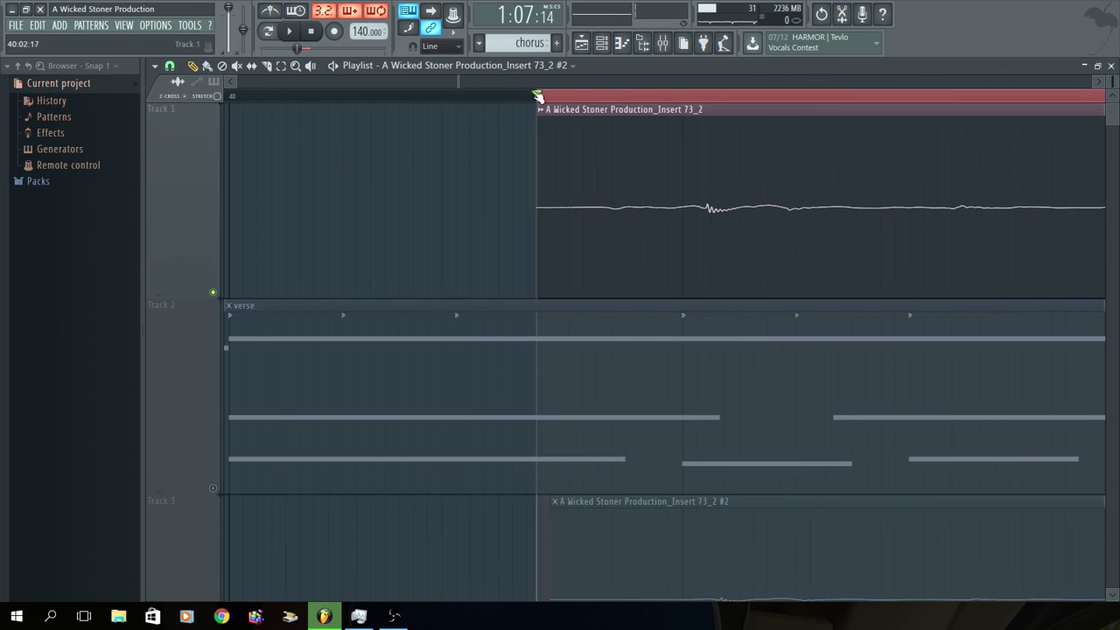
{"action": "left_click_drag", "start_coordinate": [591, 524], "coordinate": [575, 523]}
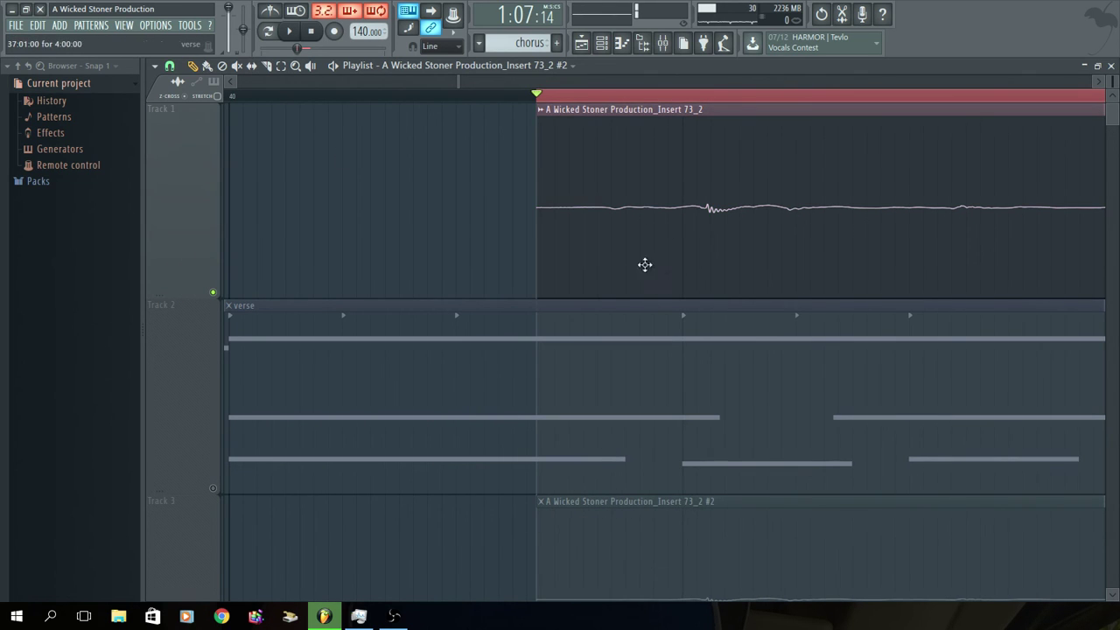
{"action": "scroll", "coordinate": [448, 280], "scroll_direction": "down", "scroll_amount": 1}
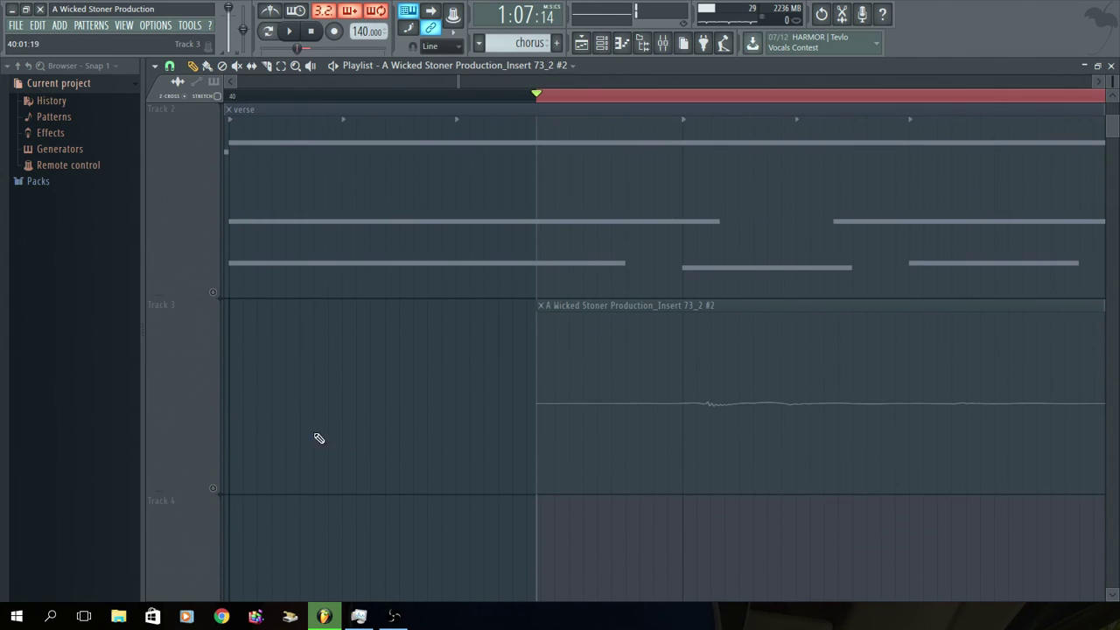
{"action": "scroll", "coordinate": [306, 416], "scroll_direction": "up", "scroll_amount": 1}
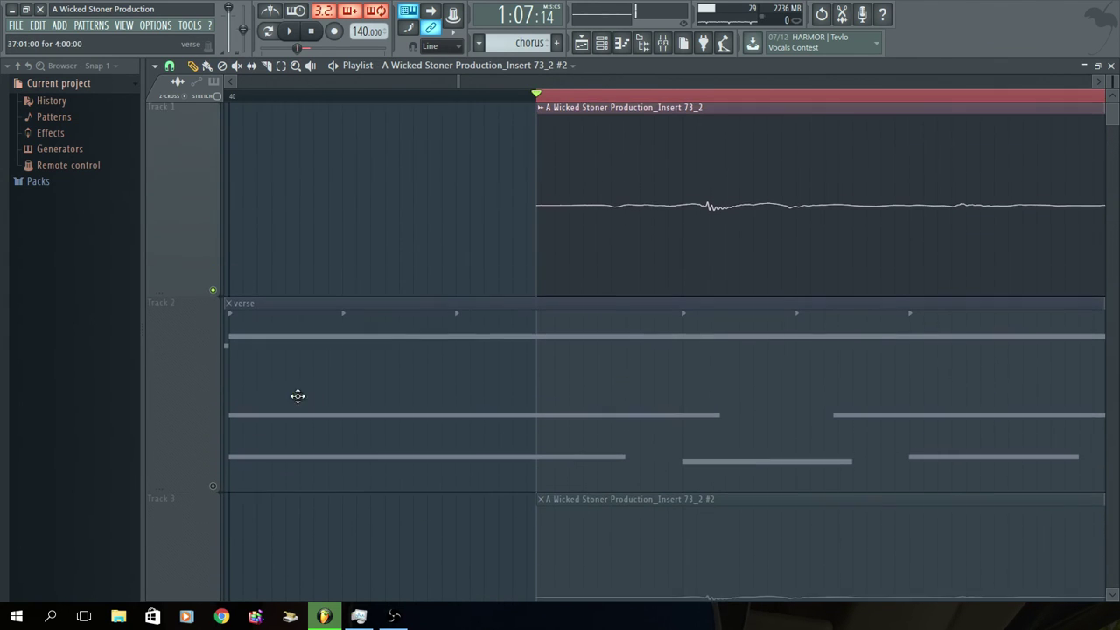
Step: Play the project twice to compare the original and cleaned vocals
{"action": "left_click", "coordinate": [291, 34]}
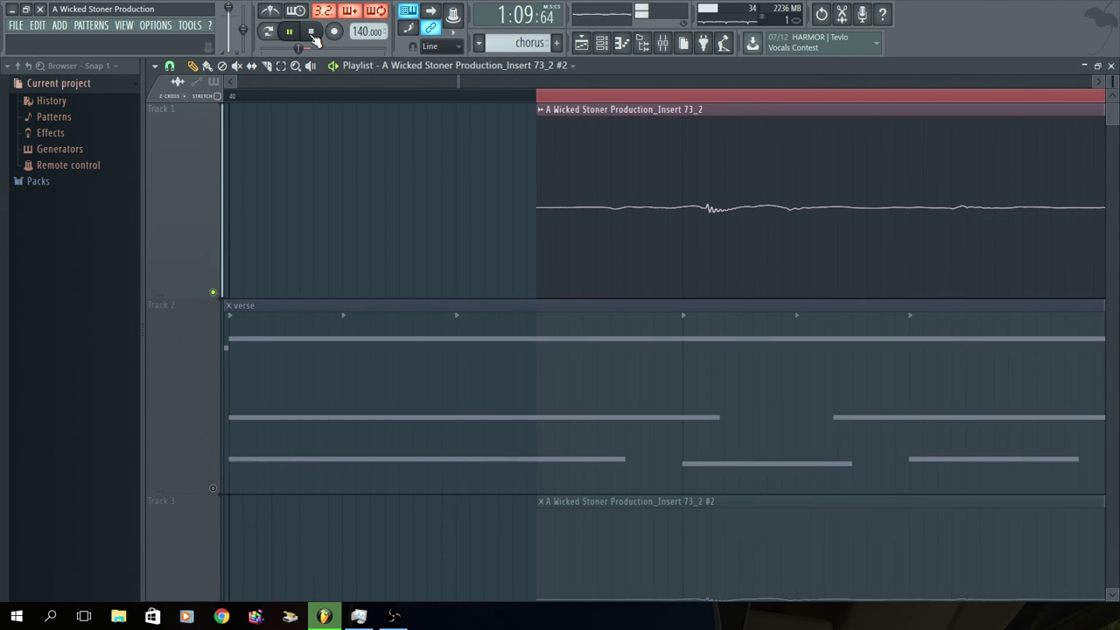
{"action": "left_click", "coordinate": [311, 32]}
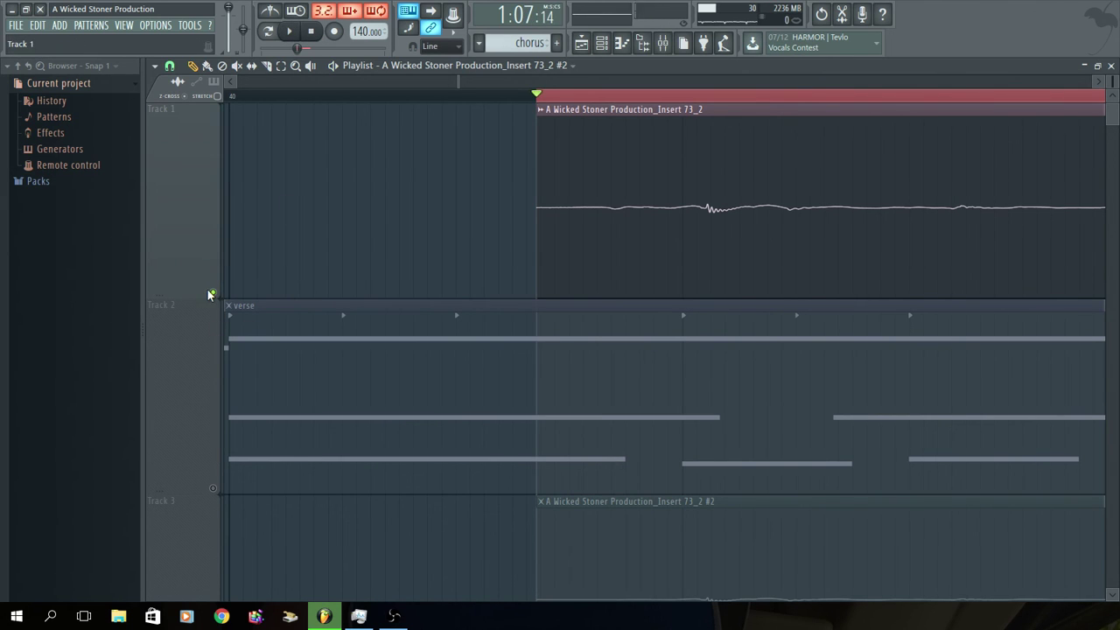
{"action": "scroll", "coordinate": [219, 421], "scroll_direction": "down", "scroll_amount": 2}
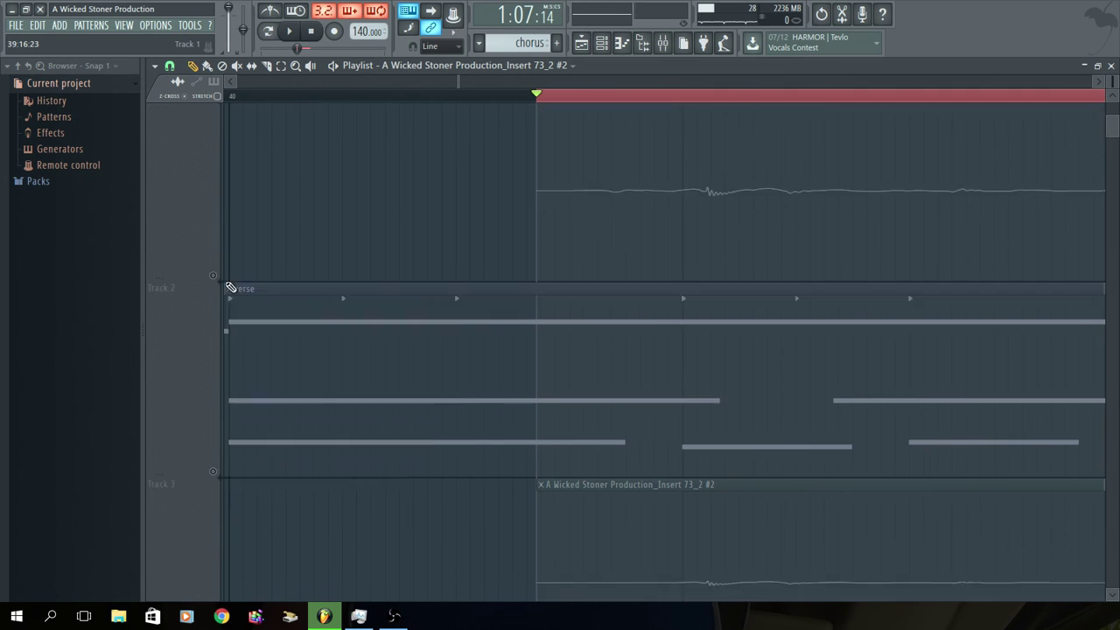
{"action": "left_click", "coordinate": [218, 490]}
{"action": "scroll", "coordinate": [350, 376], "scroll_direction": "up", "scroll_amount": 2}
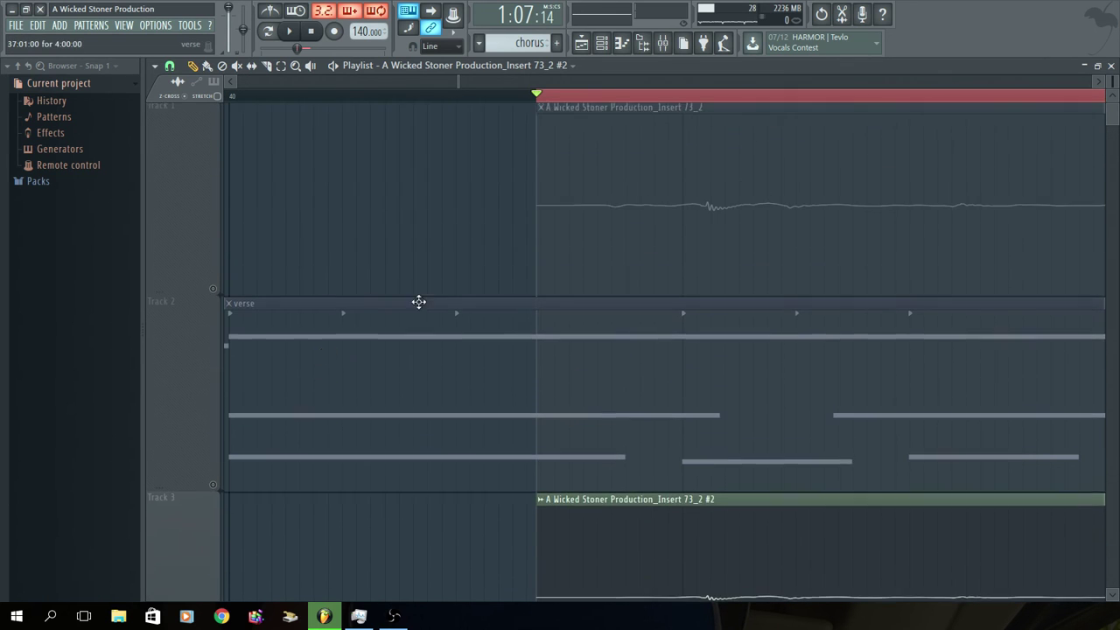
{"action": "left_click", "coordinate": [290, 32]}
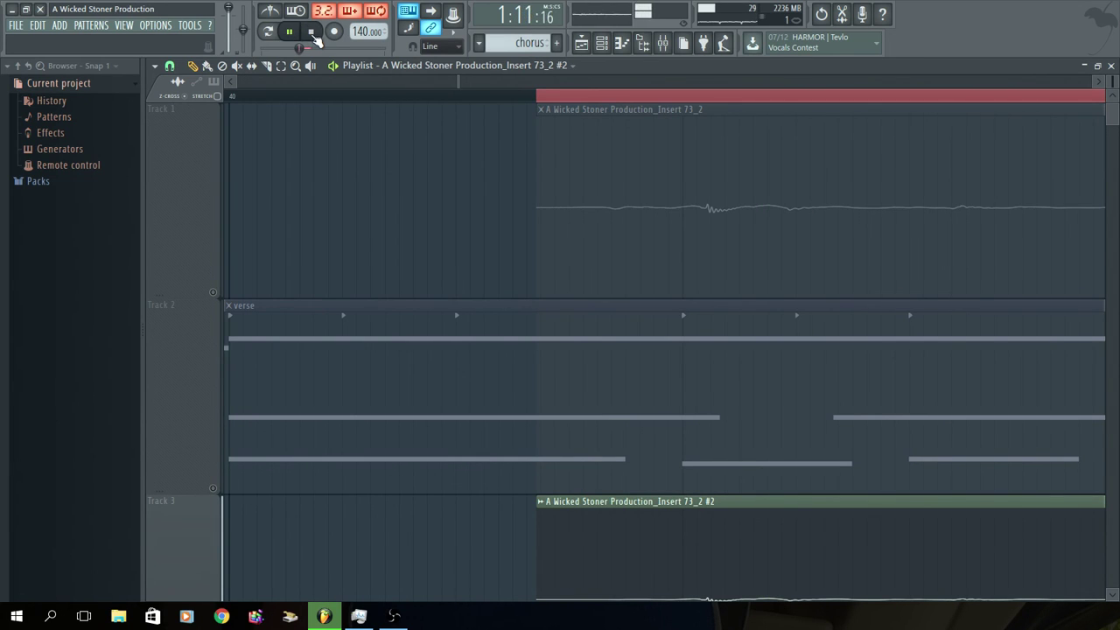
{"action": "left_click", "coordinate": [312, 32]}
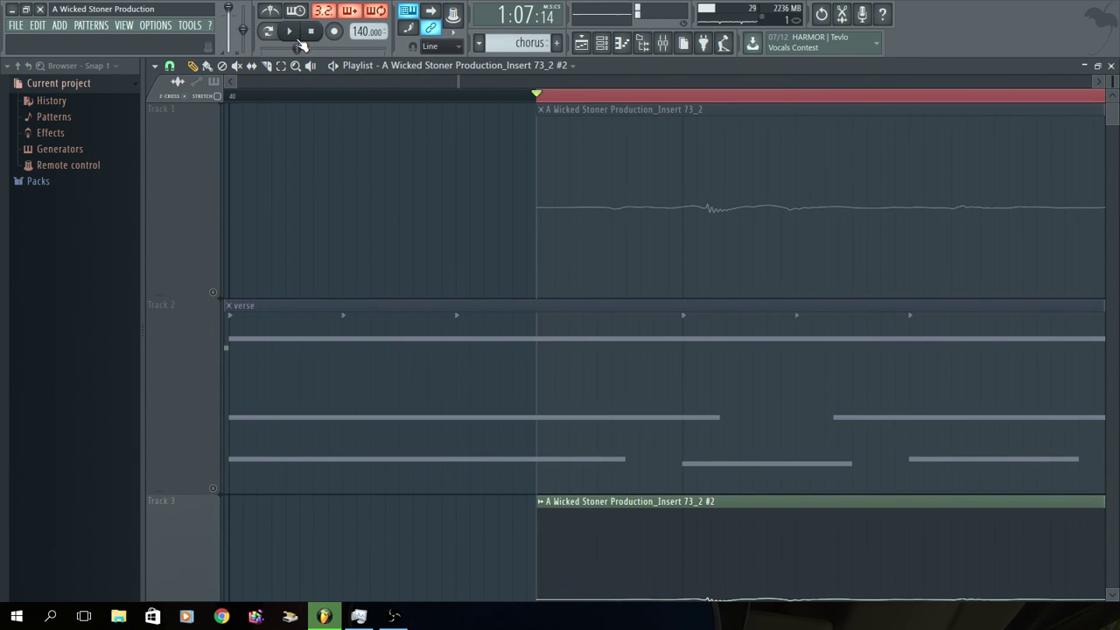
Step: Delete the original vocal clip from Track 1 and play back the arrangement with only the cleaned vocal
{"action": "right_click", "coordinate": [663, 185]}
{"action": "left_click", "coordinate": [215, 491]}
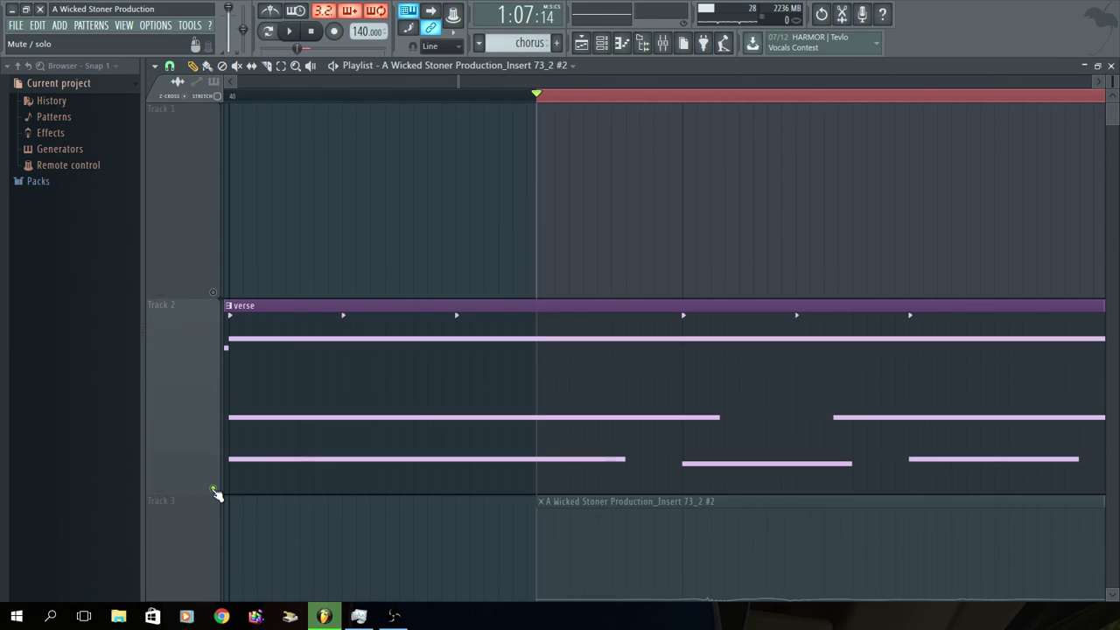
{"action": "left_click", "coordinate": [294, 36]}
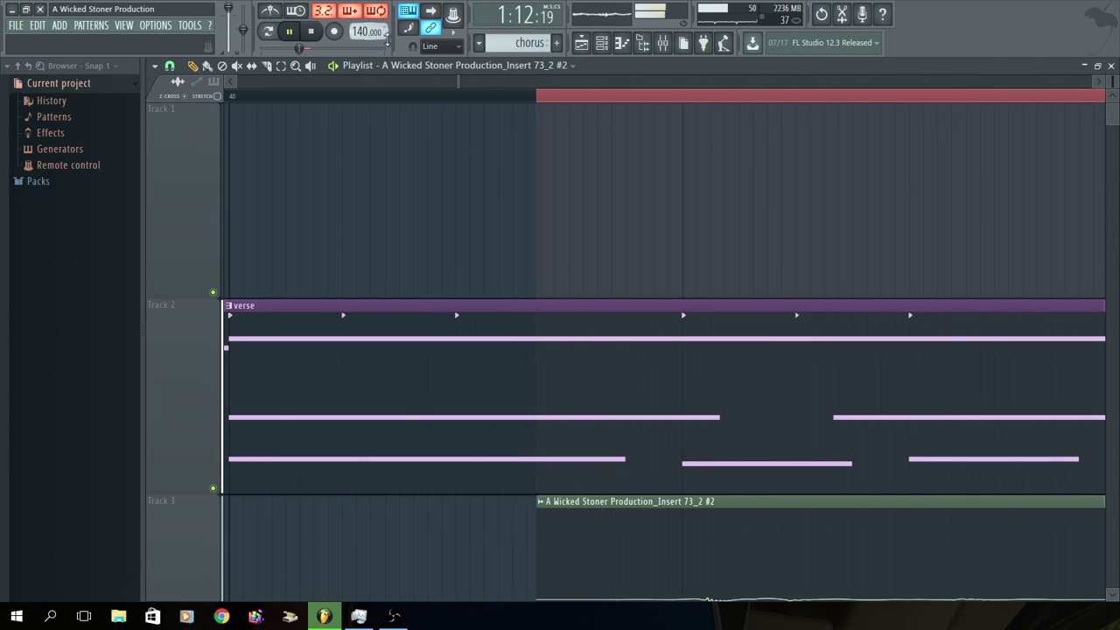
{"action": "left_click", "coordinate": [311, 32]}
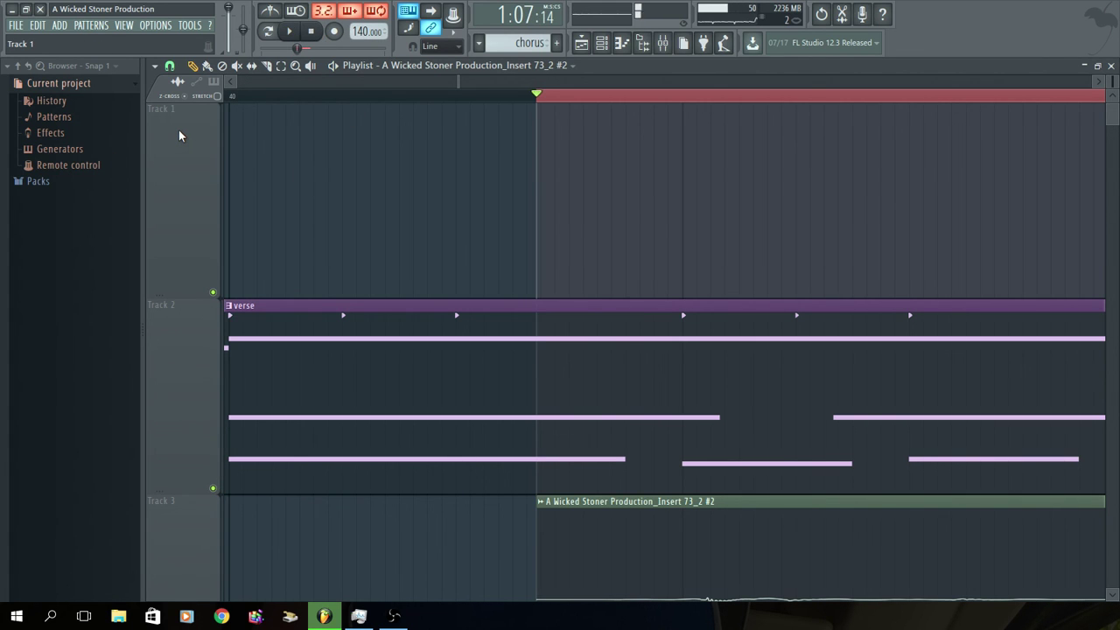
{"action": "scroll", "coordinate": [371, 291], "scroll_direction": "down", "scroll_amount": 2}
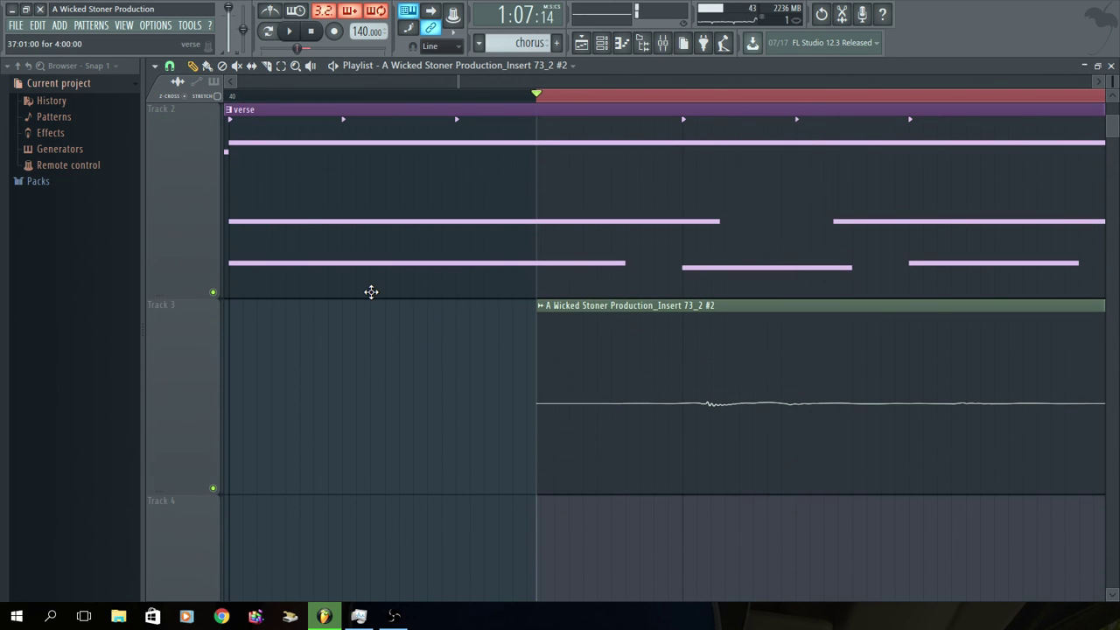